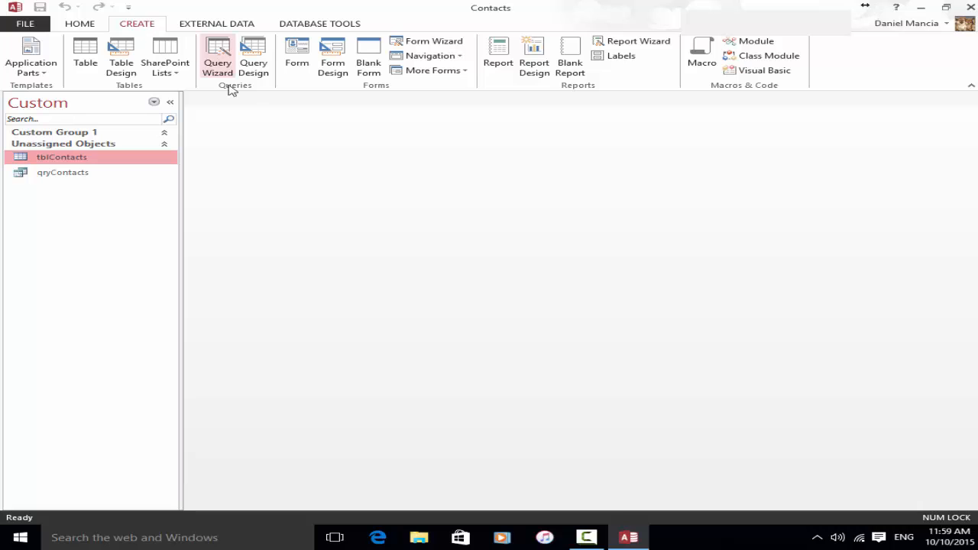
# Create a blank form in Design View and save it as frmContacts.
pyautogui.click(333, 58)
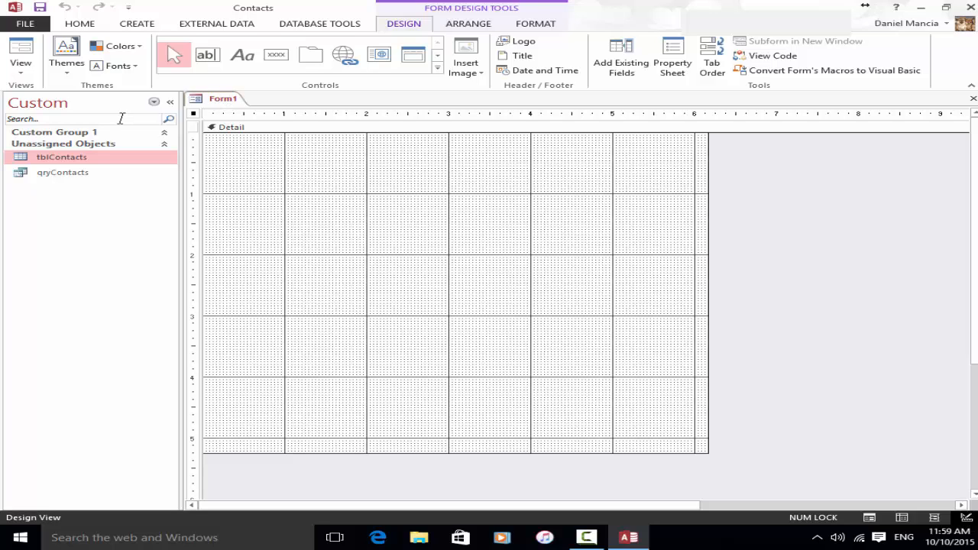
pyautogui.click(40, 7)
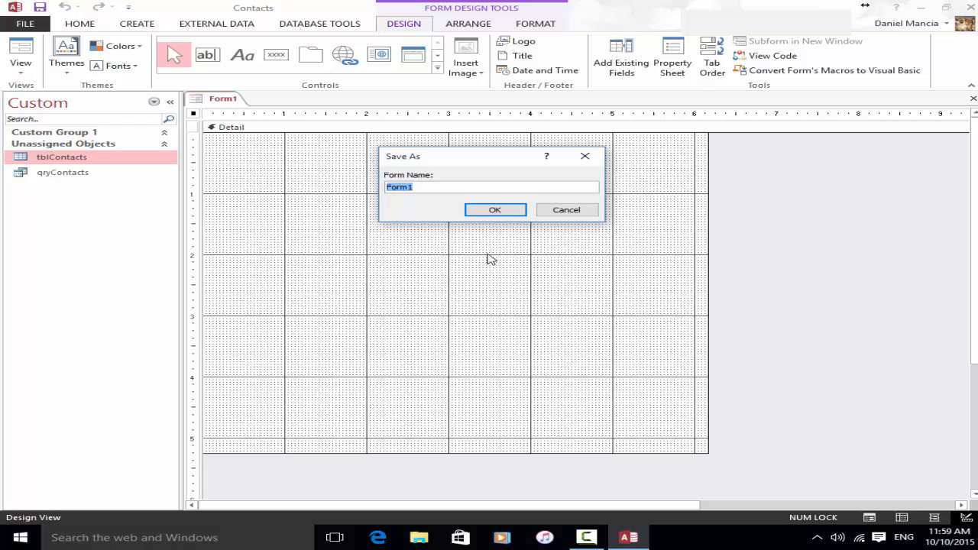
pyautogui.write('frmContas')
pyautogui.press('Return')
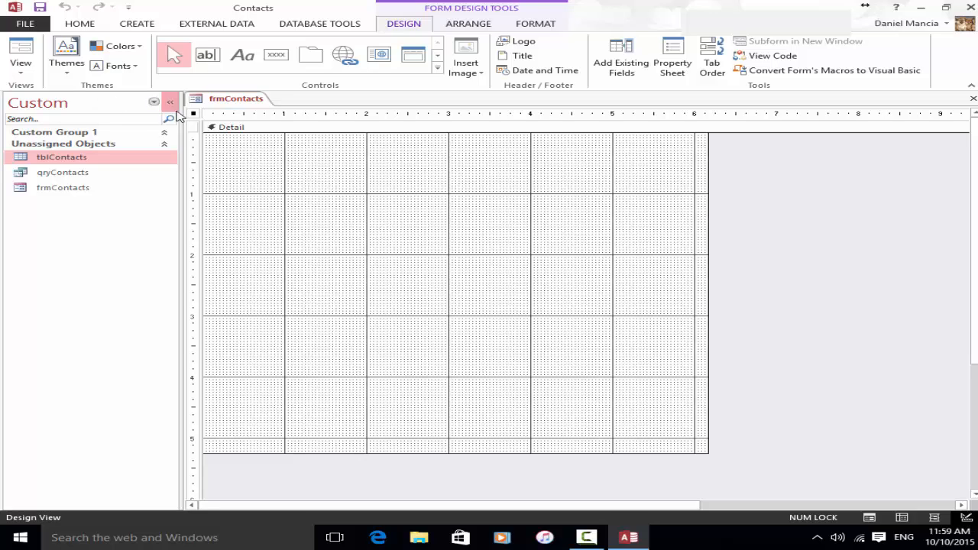
# Preview the blank frmContacts form in Form View, then return to Design View.
pyautogui.click(21, 50)
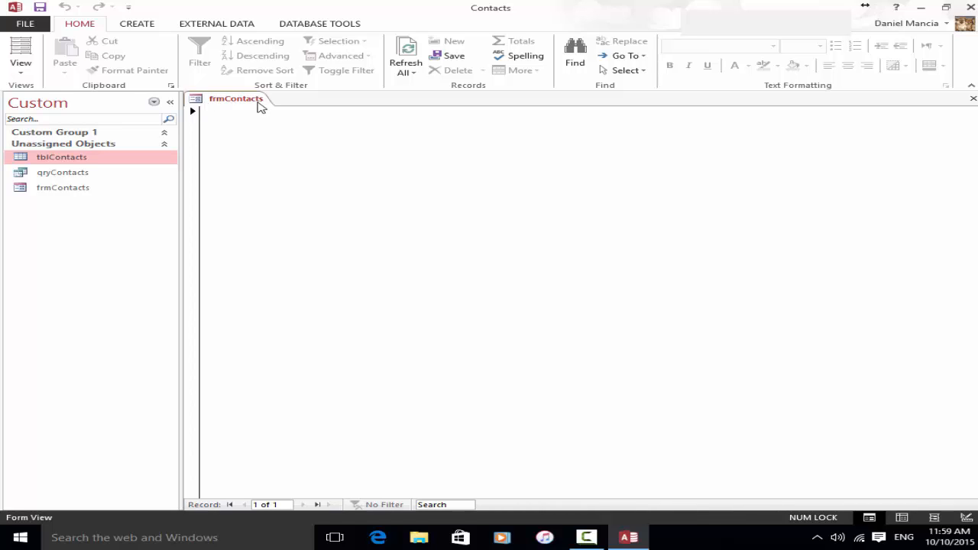
pyautogui.click(21, 66)
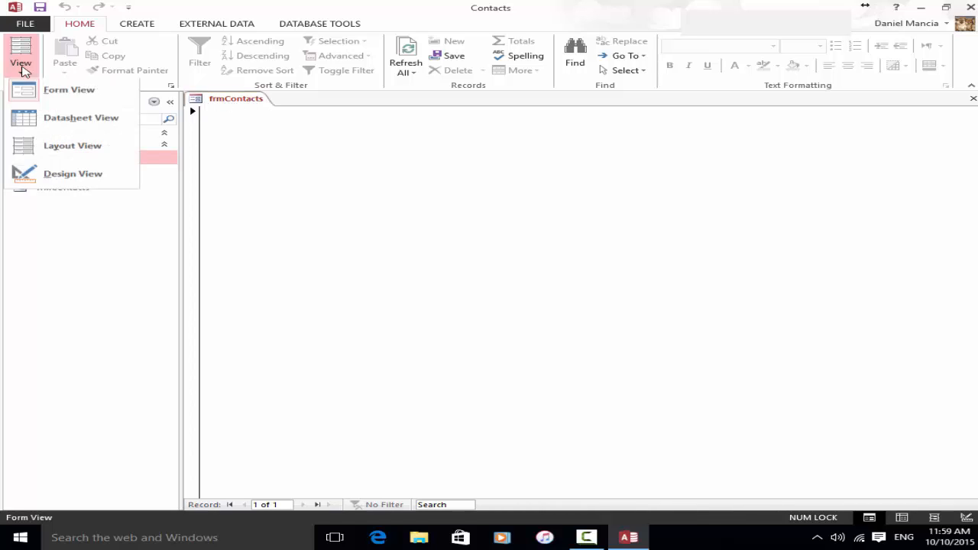
pyautogui.click(38, 172)
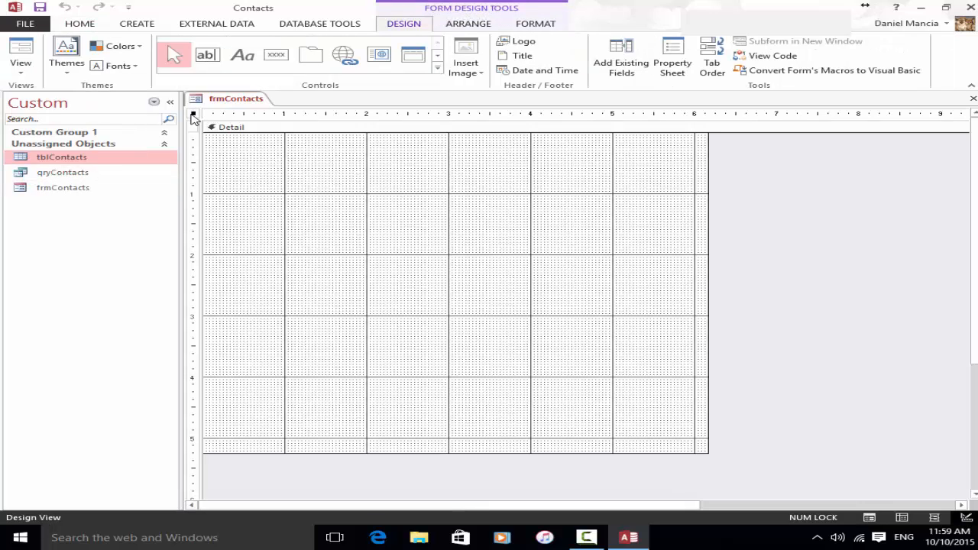
# Open the form's properties and set its caption to "Contacts - Entry".
pyautogui.doubleClick(193, 116)
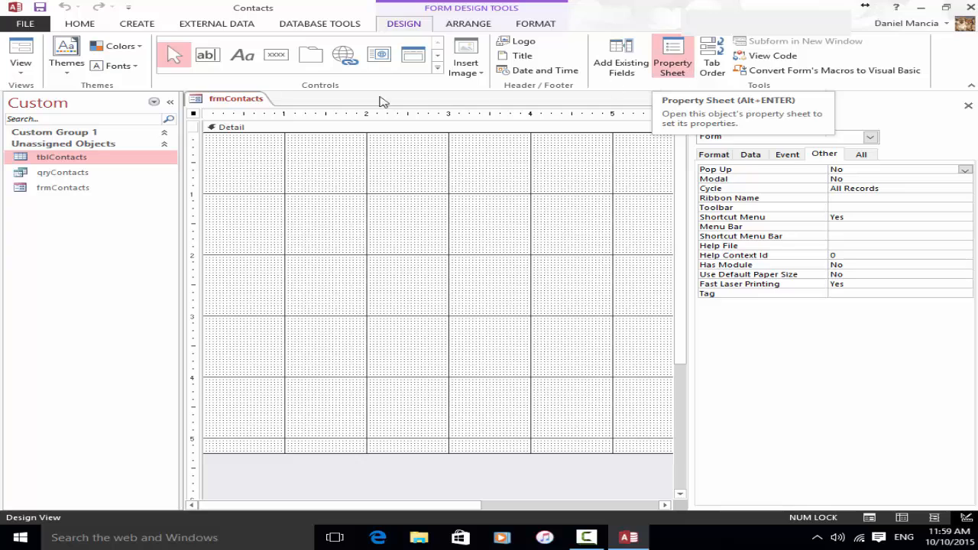
pyautogui.click(721, 157)
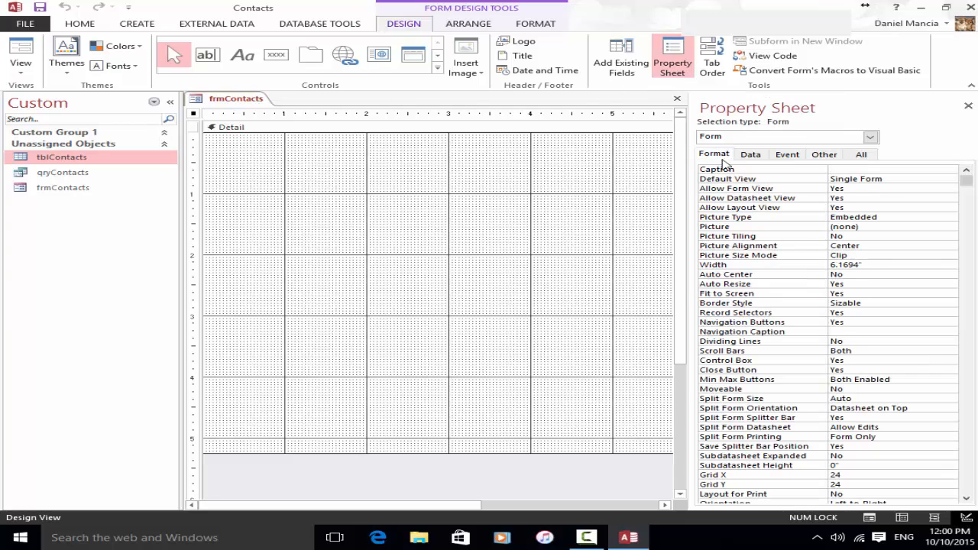
pyautogui.click(845, 171)
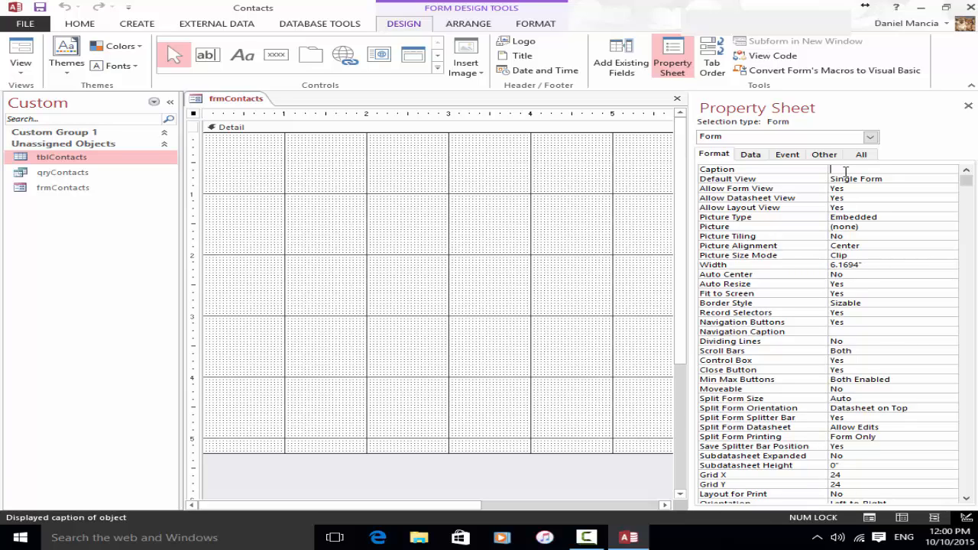
pyautogui.write('Contacts - Entry')
pyautogui.click(939, 236)
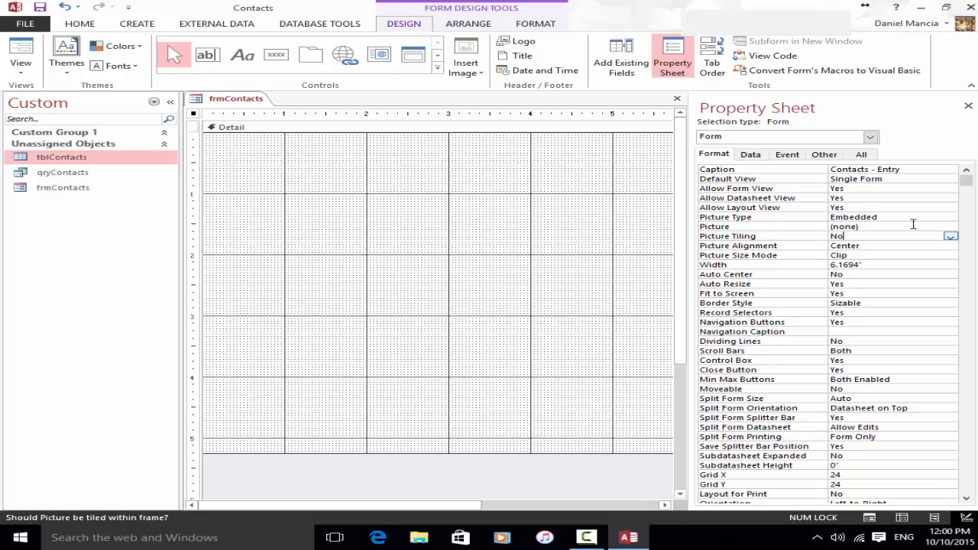
# Check the form's caption in Form View and go back to Design View.
pyautogui.click(30, 44)
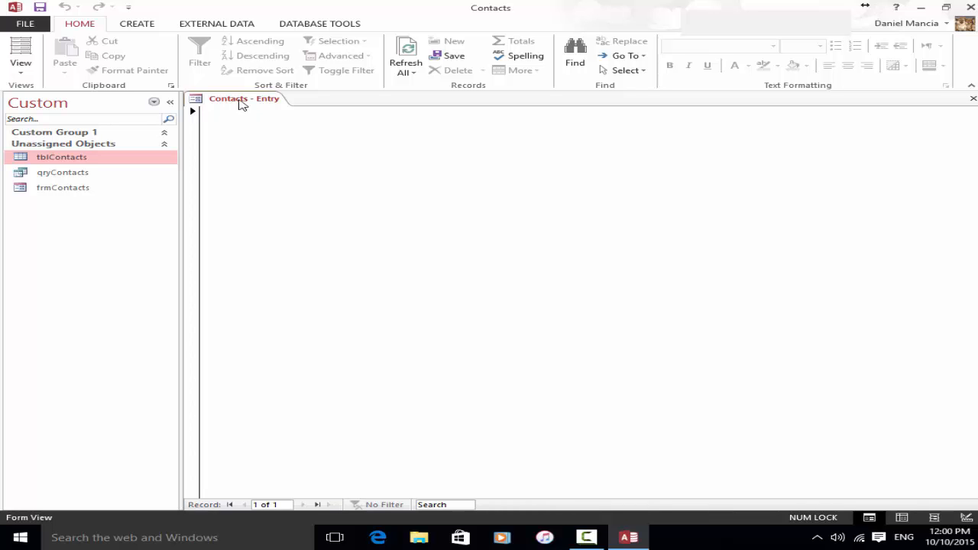
pyautogui.click(23, 77)
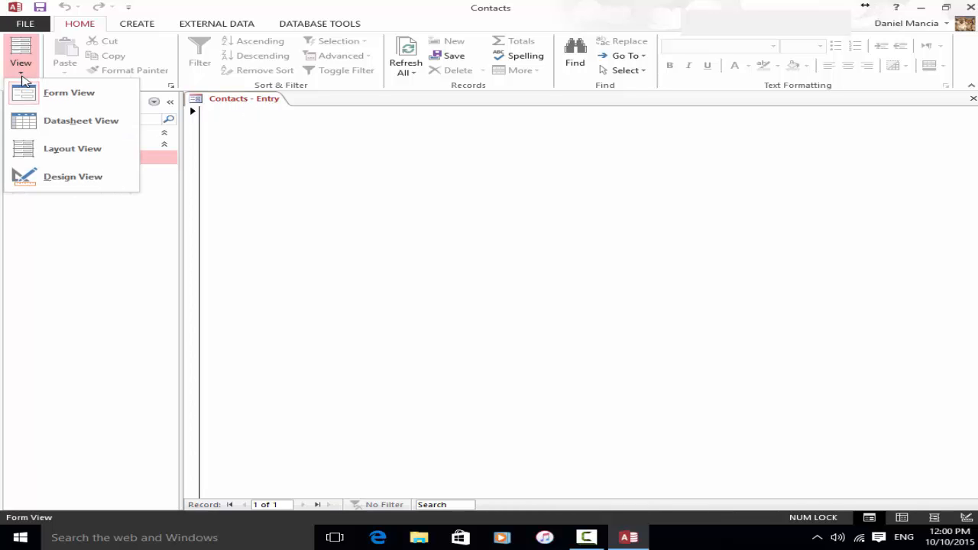
pyautogui.click(47, 177)
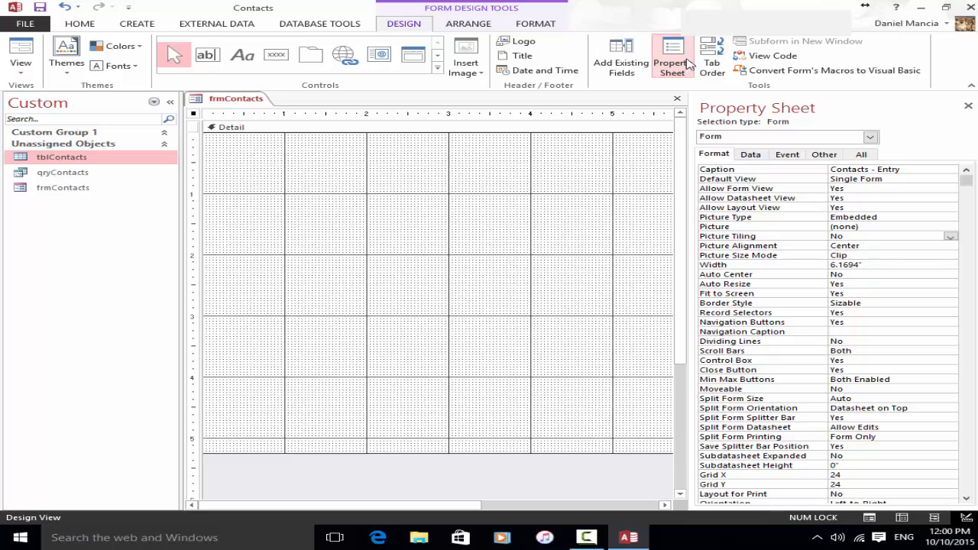
# Set the form's record source to tblContacts and close its properties.
pyautogui.click(750, 155)
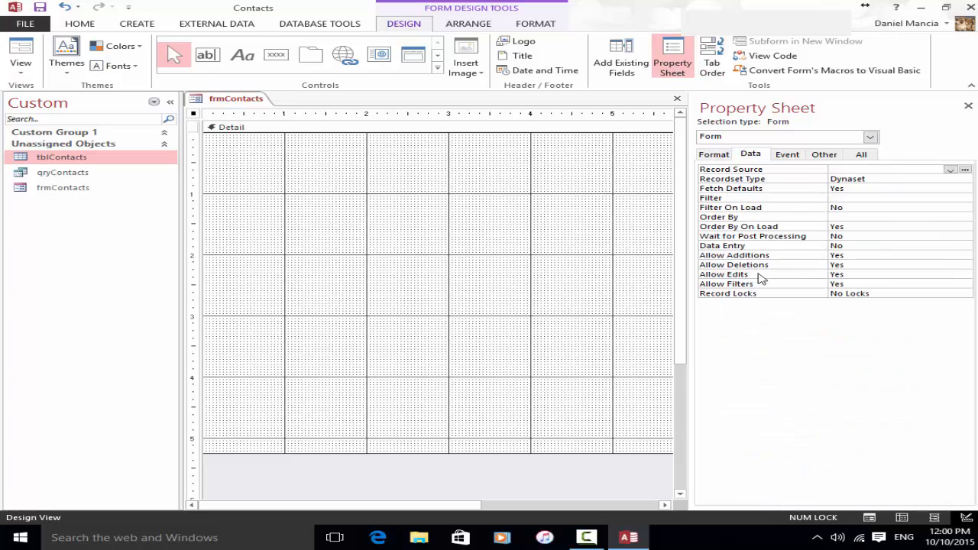
pyautogui.click(948, 169)
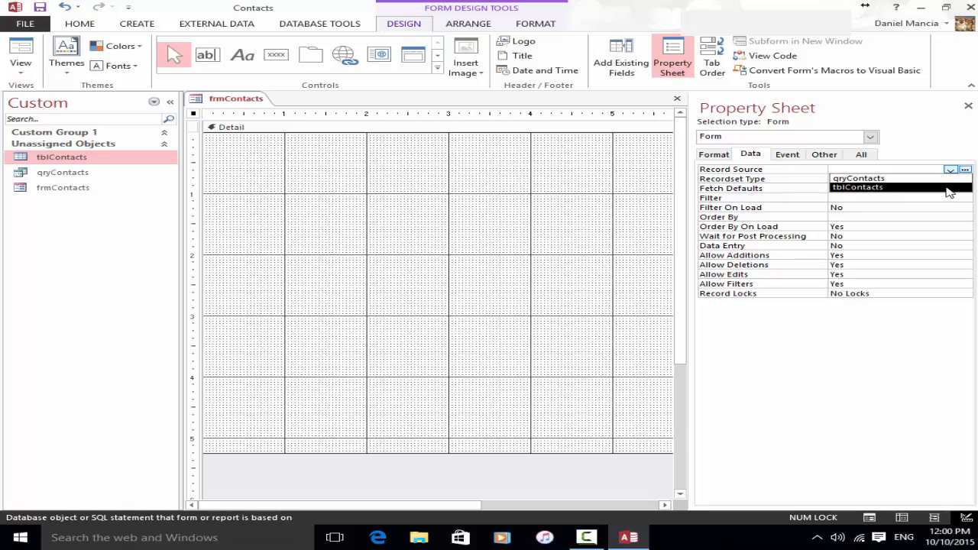
pyautogui.click(948, 188)
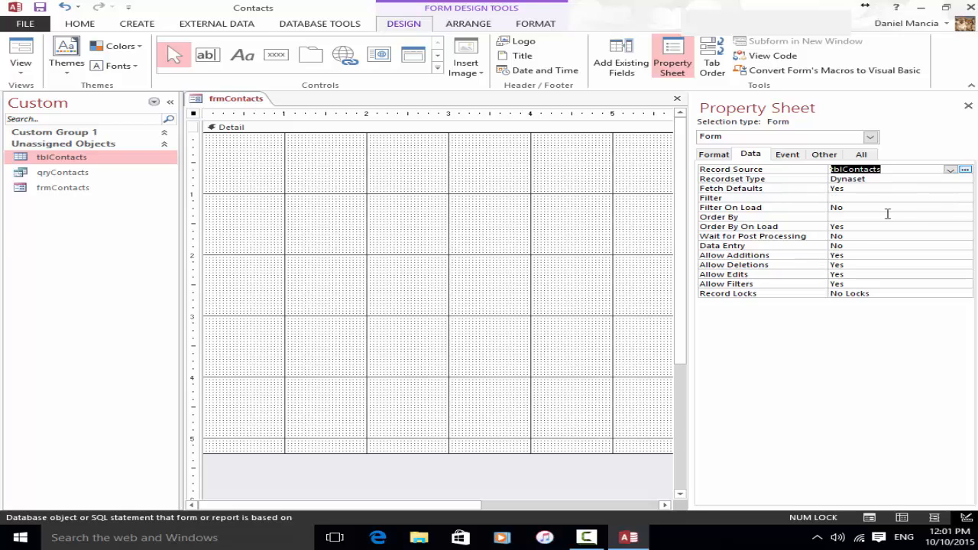
pyautogui.click(968, 107)
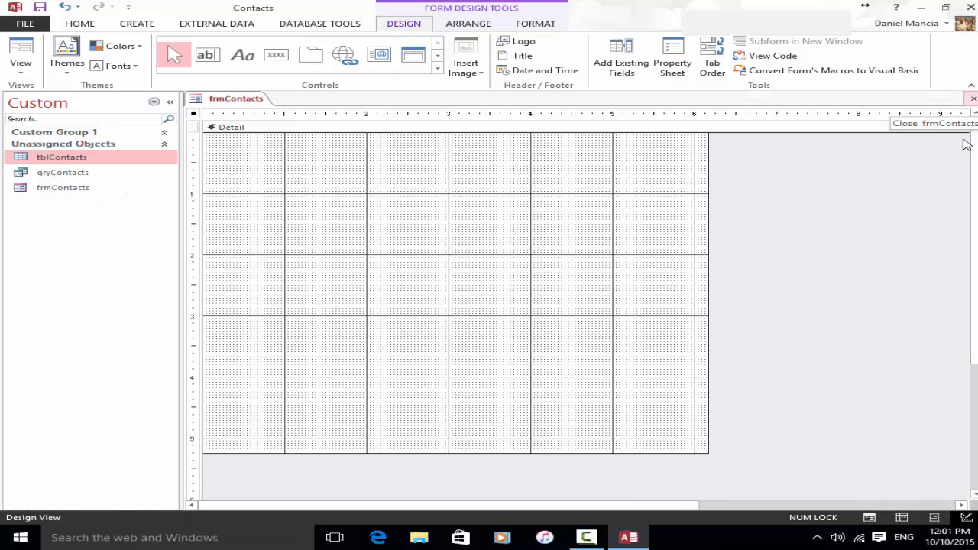
# Show the fields available to the form and add ContactID, FirstName, MI and LastName to the Detail section.
pyautogui.click(630, 70)
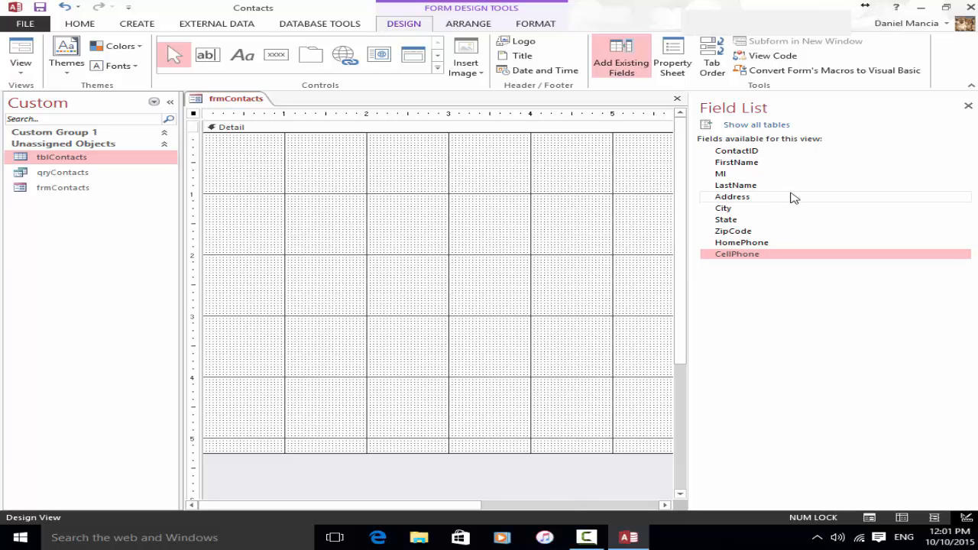
pyautogui.click(741, 153)
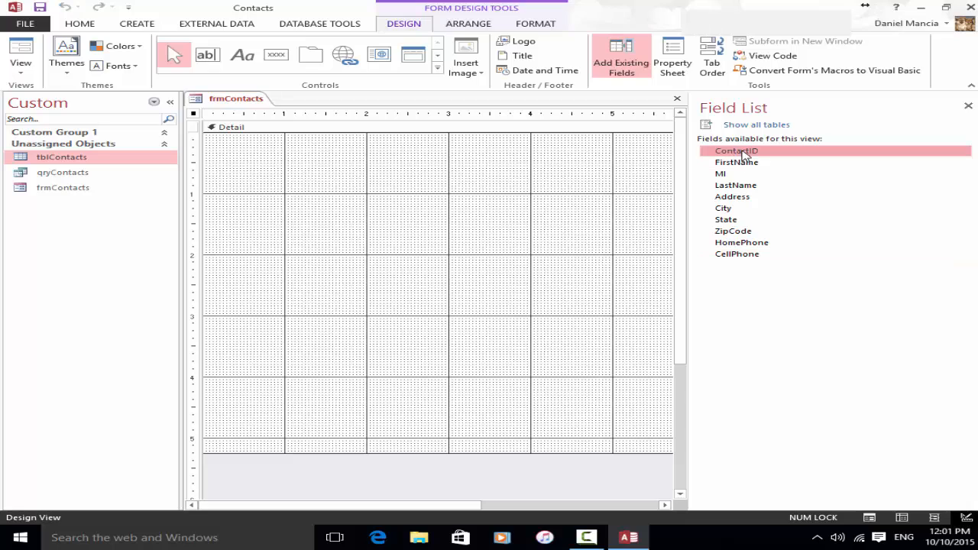
pyautogui.moveTo(749, 157)
pyautogui.mouseDown()
pyautogui.moveTo(378, 186)
pyautogui.moveTo(742, 161)
pyautogui.moveTo(758, 149)
pyautogui.moveTo(764, 161)
pyautogui.mouseUp()
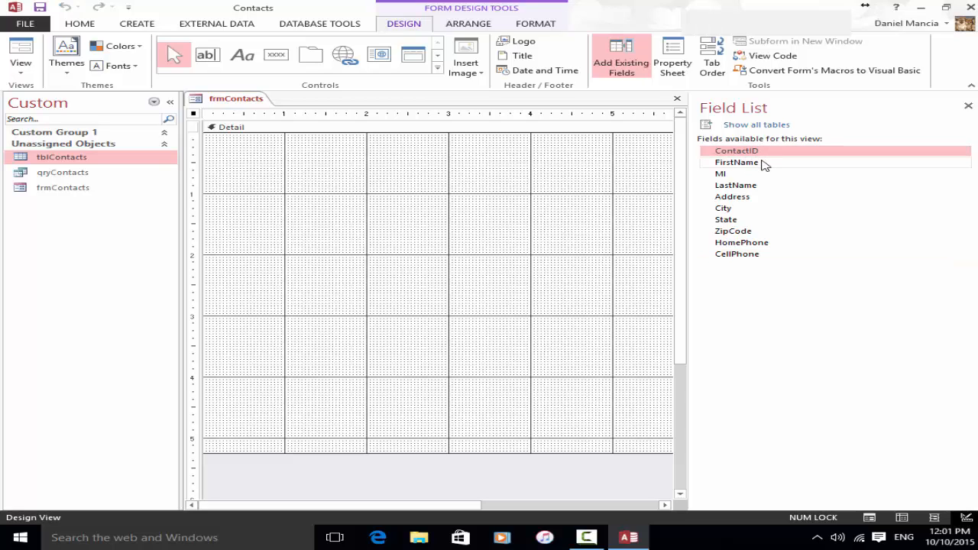
pyautogui.doubleClick(718, 154)
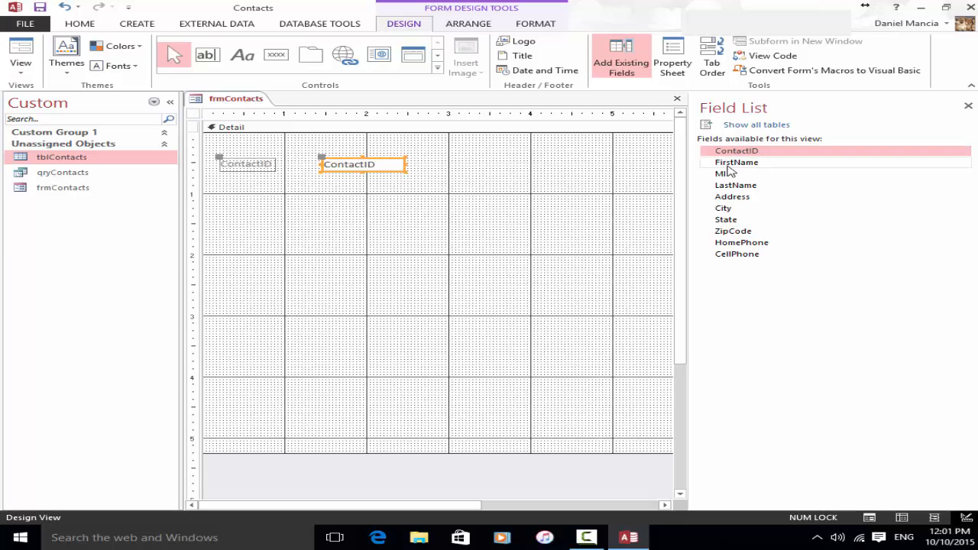
pyautogui.doubleClick(728, 163)
pyautogui.doubleClick(727, 174)
pyautogui.doubleClick(728, 185)
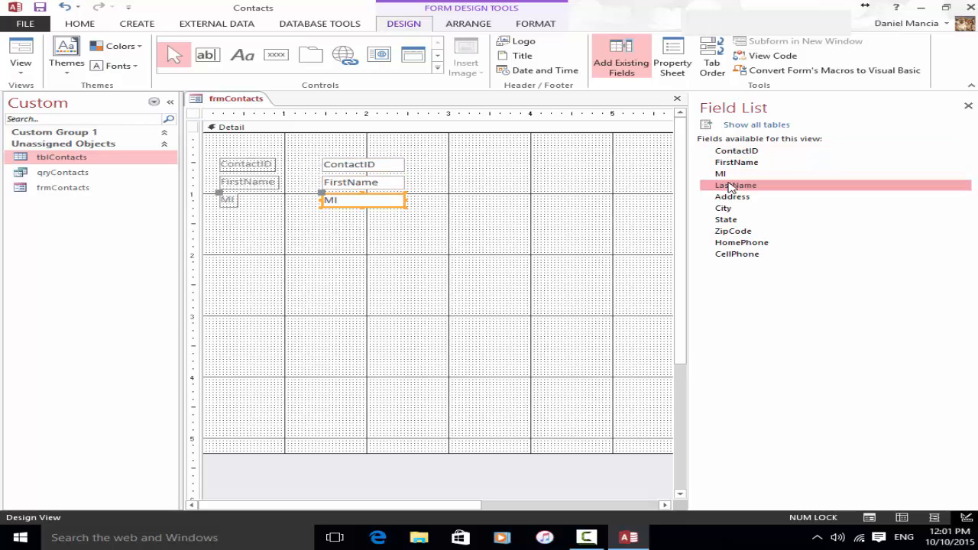
# Add the Address, City, State, ZipCode, HomePhone and CellPhone fields to the form and close the field list.
pyautogui.doubleClick(729, 197)
pyautogui.doubleClick(728, 208)
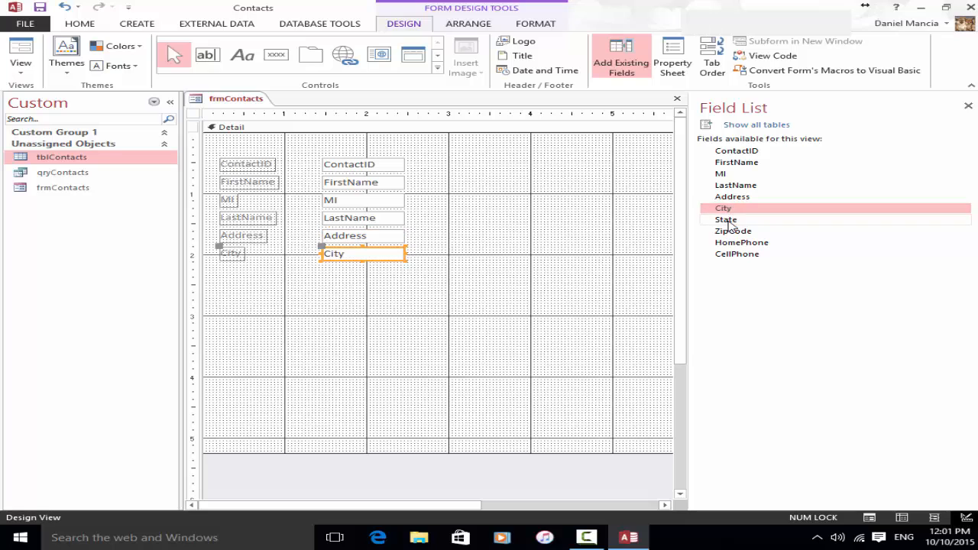
pyautogui.doubleClick(727, 220)
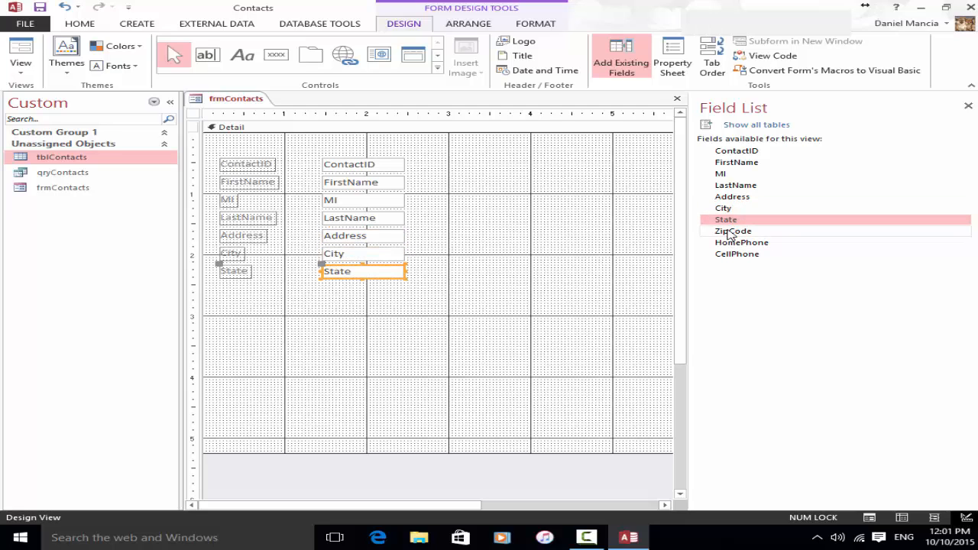
pyautogui.doubleClick(730, 231)
pyautogui.doubleClick(732, 243)
pyautogui.doubleClick(734, 255)
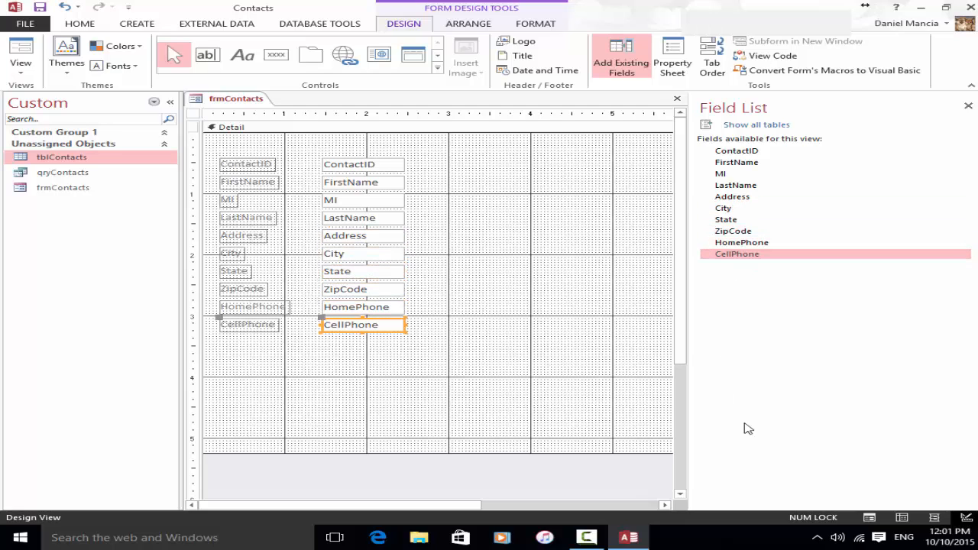
pyautogui.click(968, 107)
pyautogui.click(543, 267)
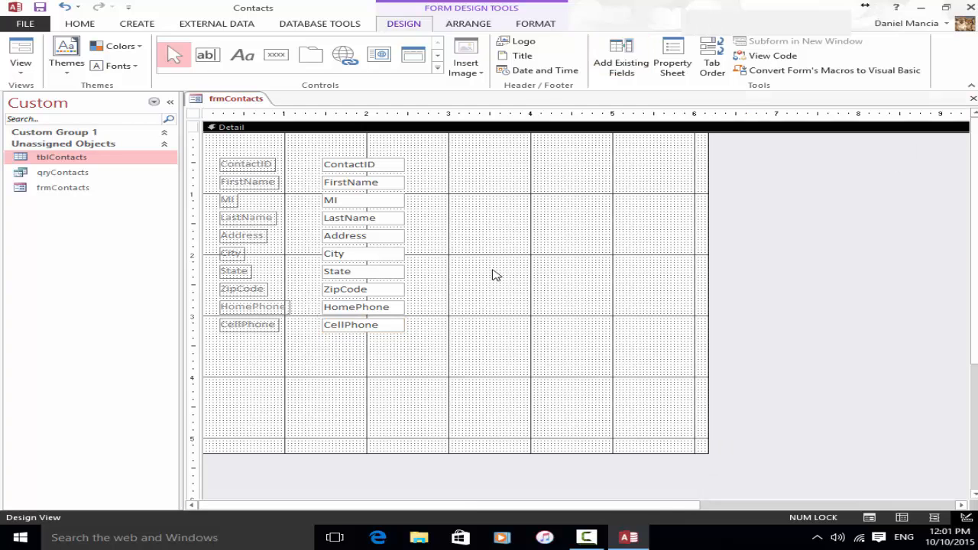
# Show the ContactID label's properties and examine the names of the form's controls.
pyautogui.click(272, 166)
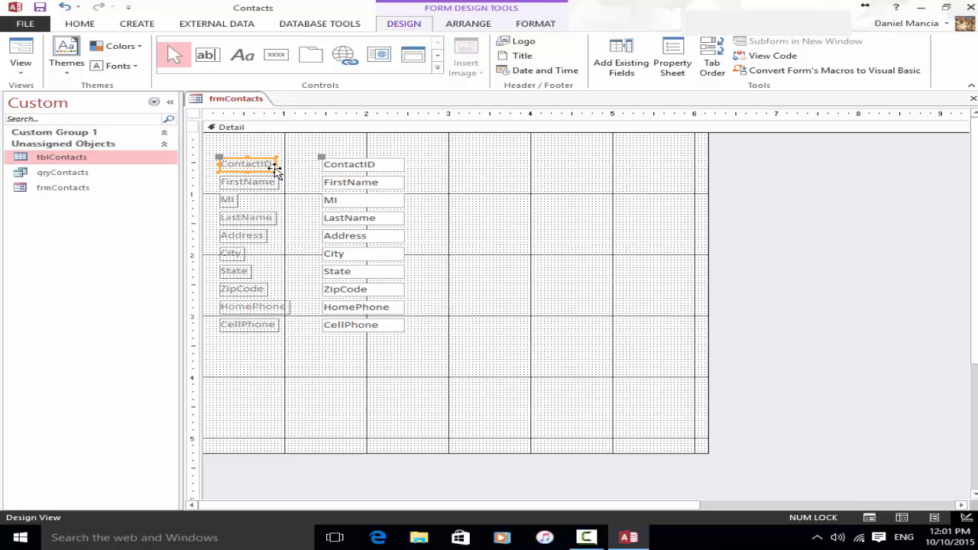
pyautogui.click(283, 167)
pyautogui.click(270, 166)
pyautogui.click(269, 165)
pyautogui.click(290, 168)
pyautogui.doubleClick(263, 167)
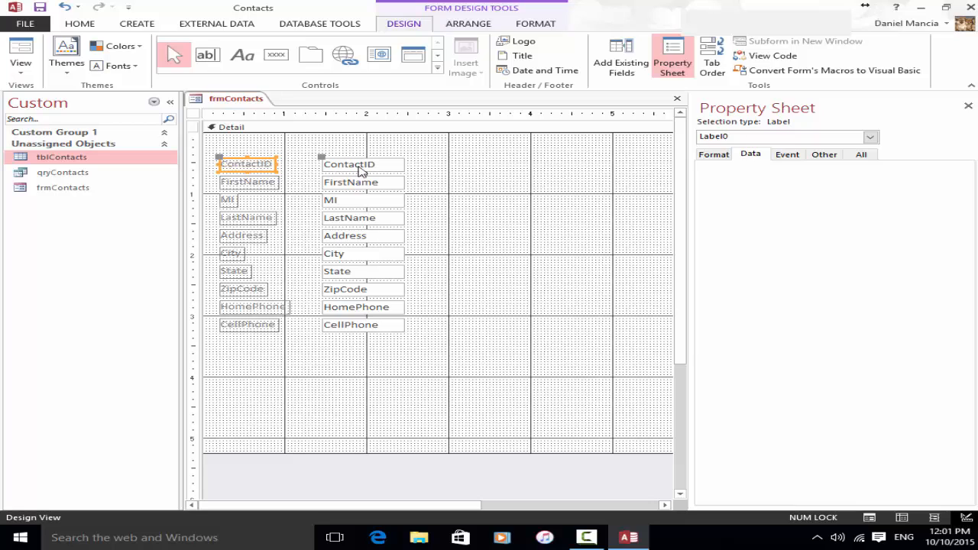
pyautogui.click(870, 137)
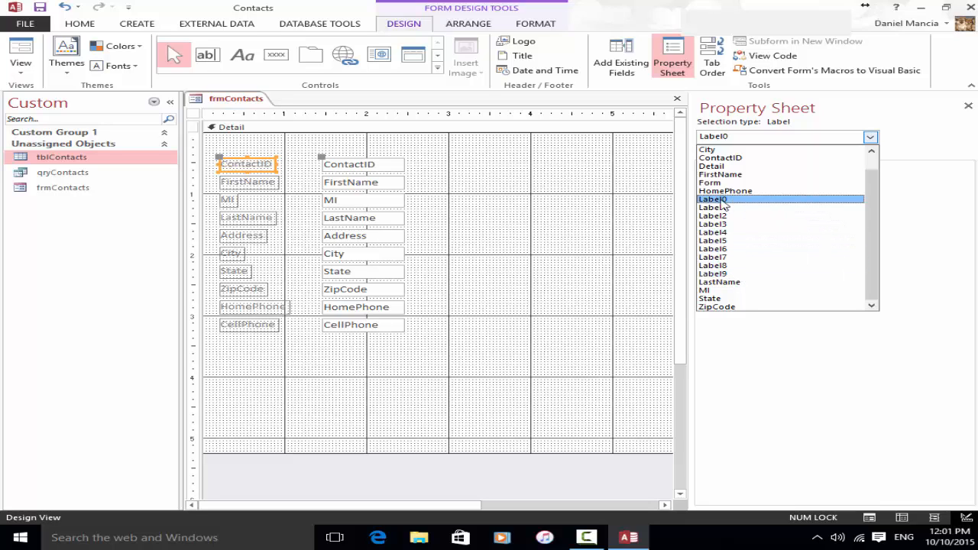
pyautogui.click(556, 198)
pyautogui.click(287, 156)
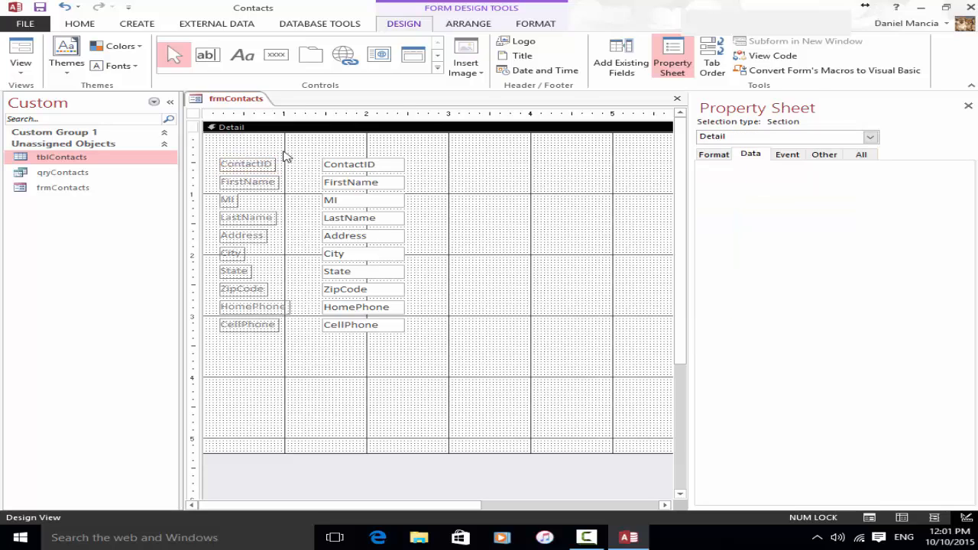
# Set the Name property of the ContactID label to lblContactID.
pyautogui.click(265, 166)
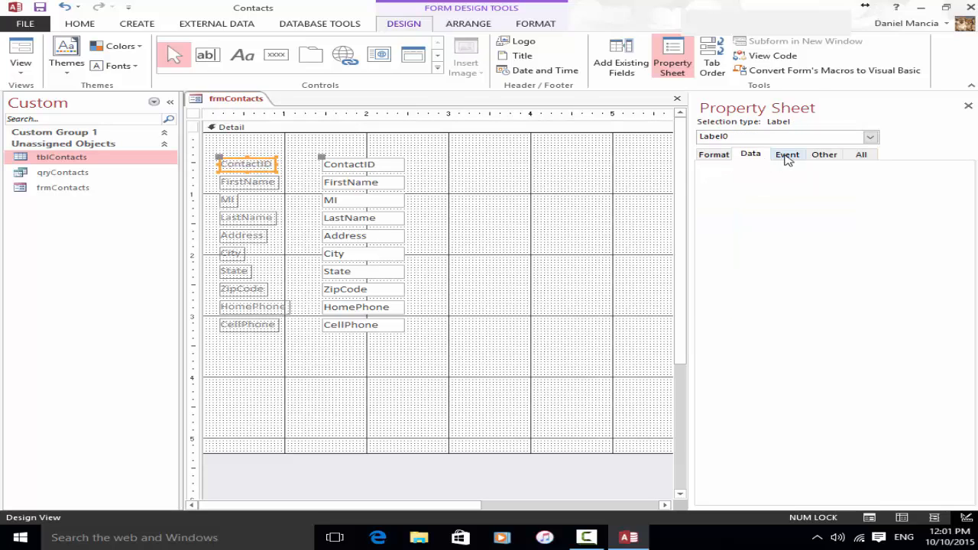
pyautogui.click(824, 154)
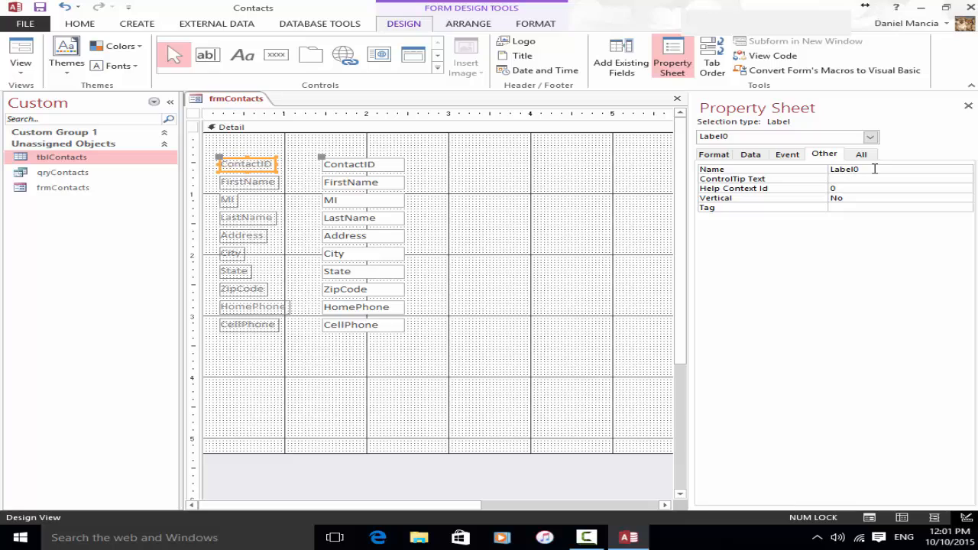
pyautogui.click(875, 169)
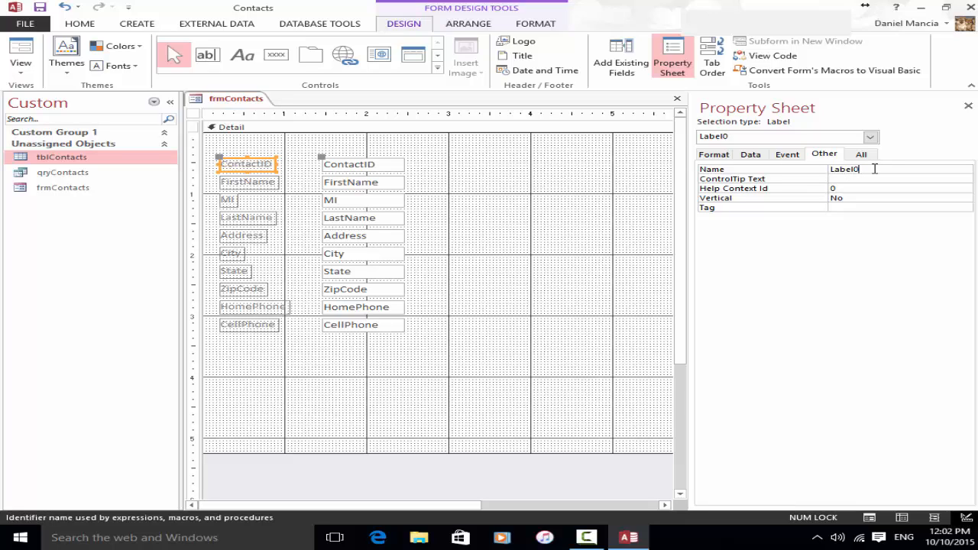
pyautogui.moveTo(844, 169); pyautogui.dragTo(796, 169)
pyautogui.write('lbl')
pyautogui.write('ContactID')
pyautogui.press('Return')
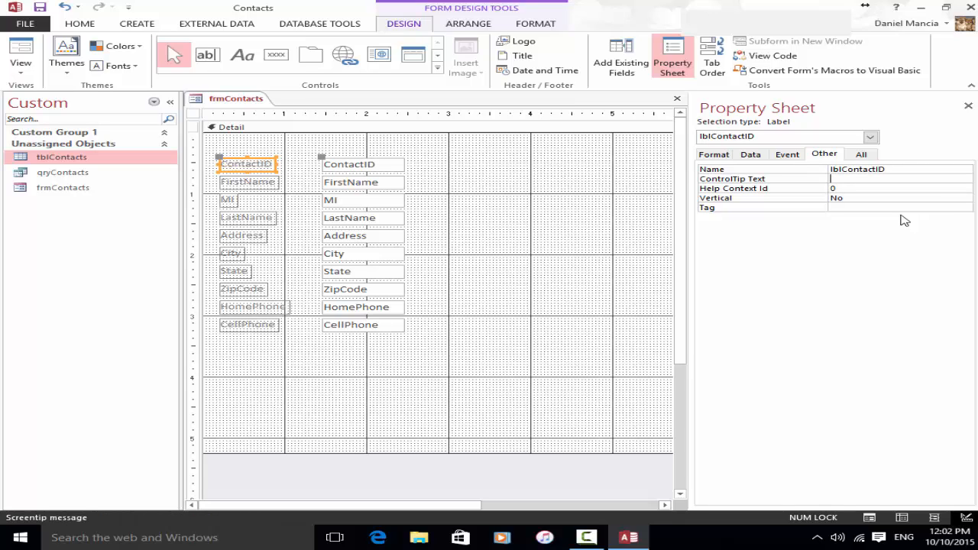
# Set the Name property of the FirstName label to lblFirstName.
pyautogui.click(250, 181)
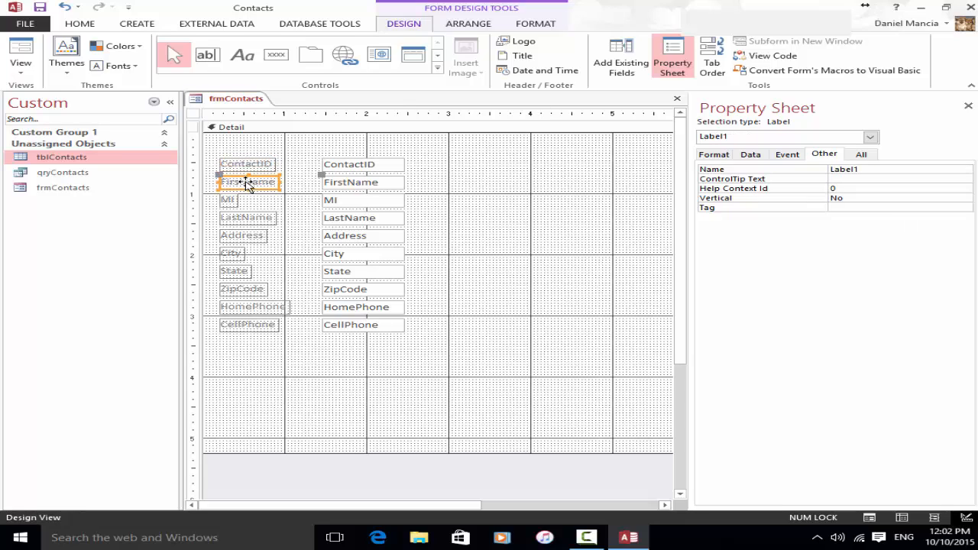
pyautogui.doubleClick(898, 171)
pyautogui.write('lbl')
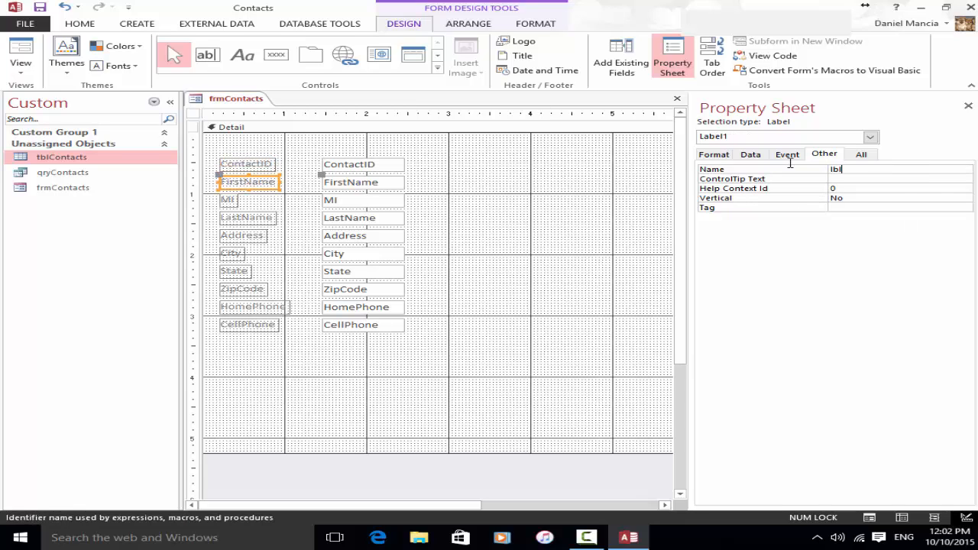
pyautogui.write('FirstName')
pyautogui.press('Return')
# Set the Name property of the MI label to lblMI.
pyautogui.click(235, 200)
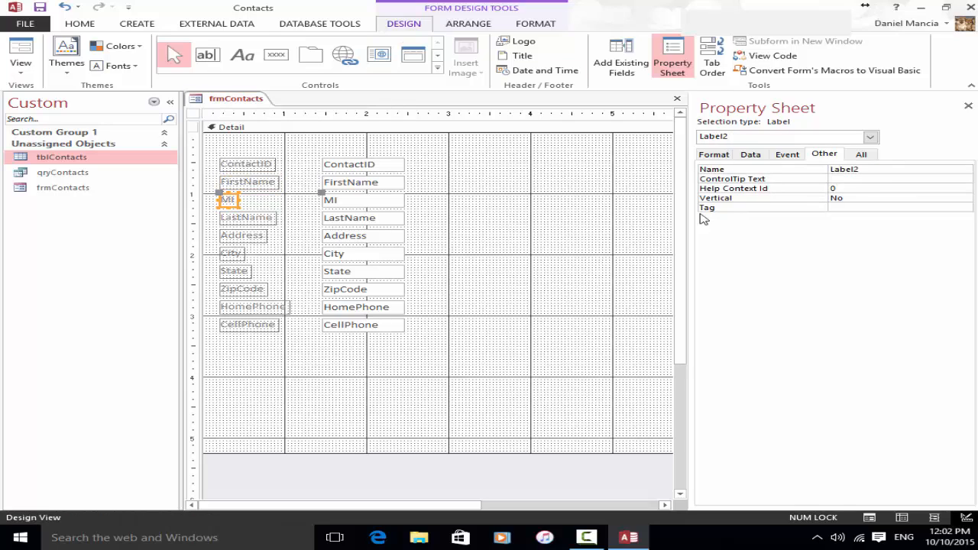
pyautogui.click(822, 156)
pyautogui.write('lblMI')
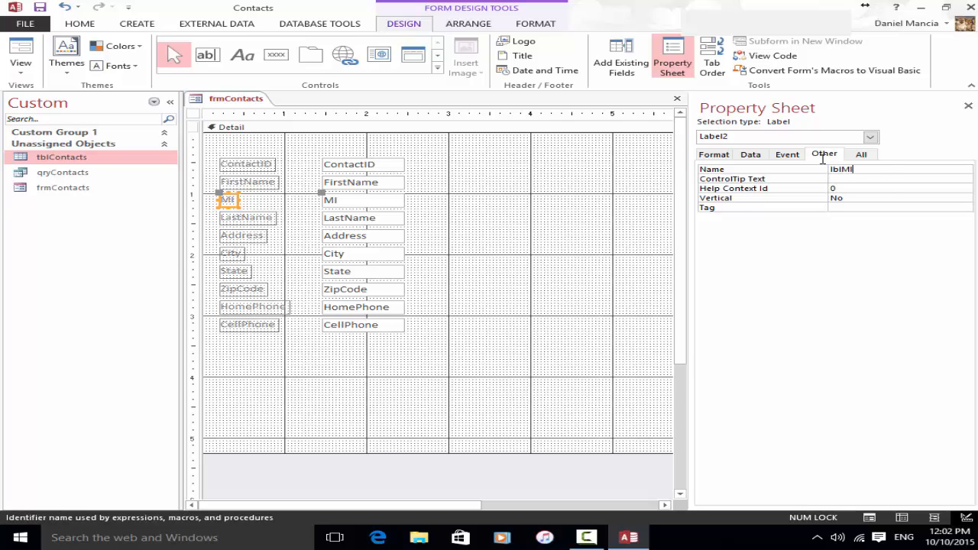
pyautogui.press('Return')
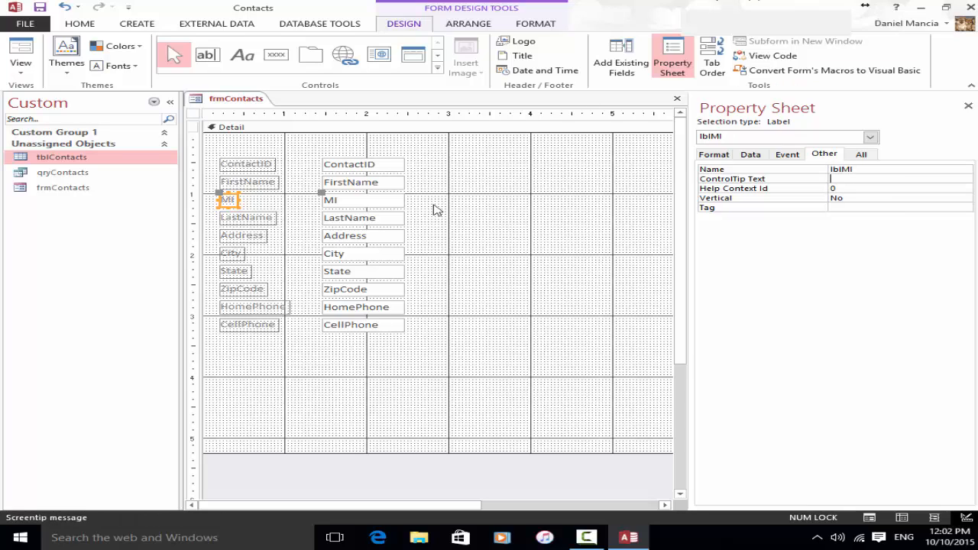
# Set the Name property of the LastName label to lblLastName.
pyautogui.click(268, 220)
pyautogui.doubleClick(864, 167)
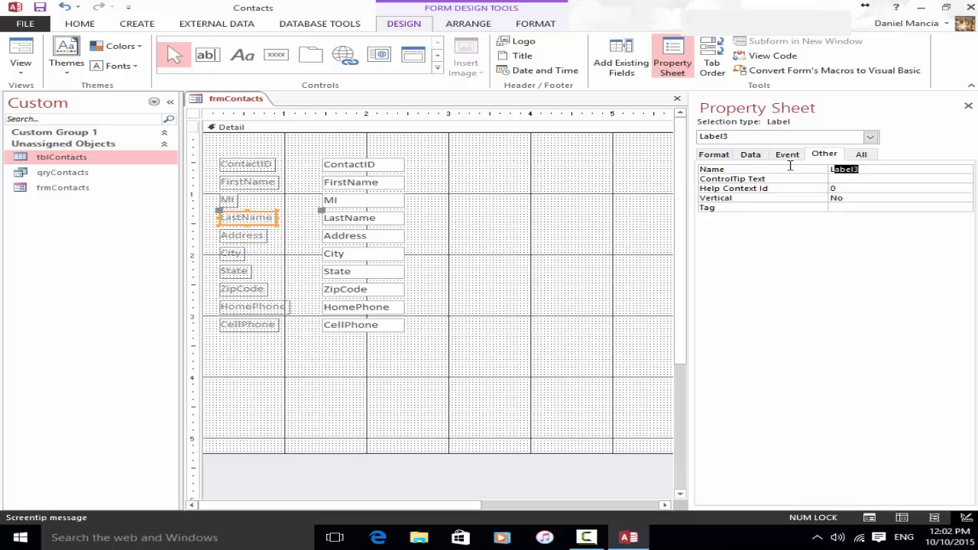
pyautogui.write('lblLastN')
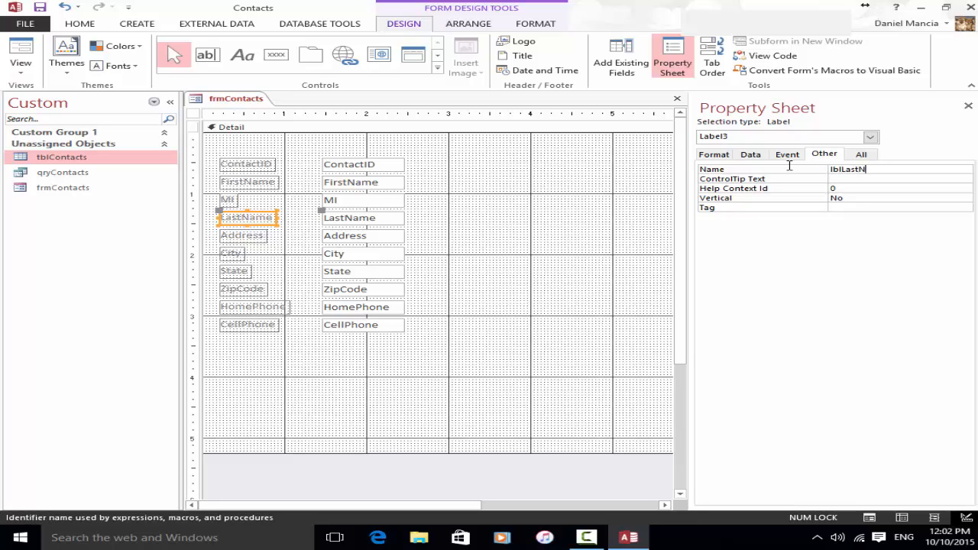
pyautogui.write('ame')
pyautogui.press('Return')
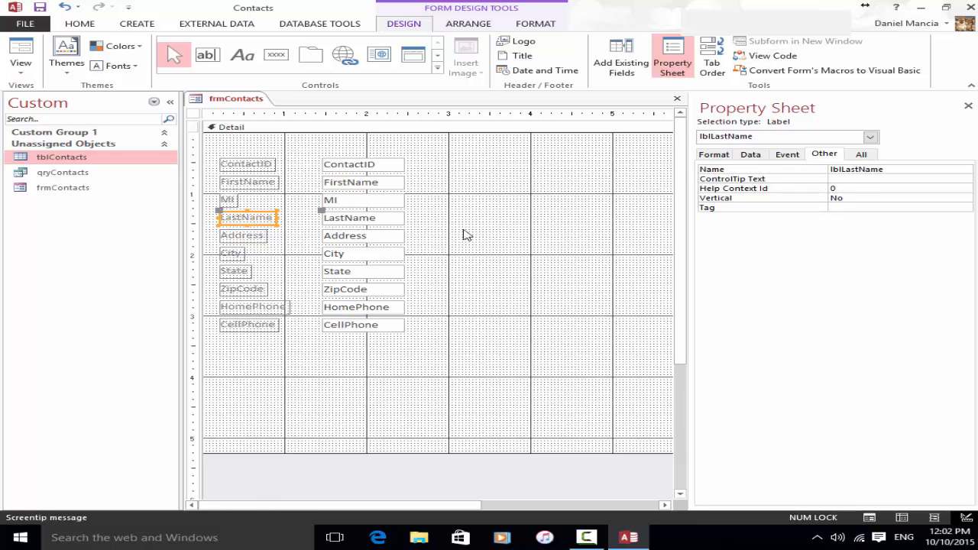
# Set the Name property of the Address label to lblAddress.
pyautogui.click(243, 235)
pyautogui.doubleClick(864, 169)
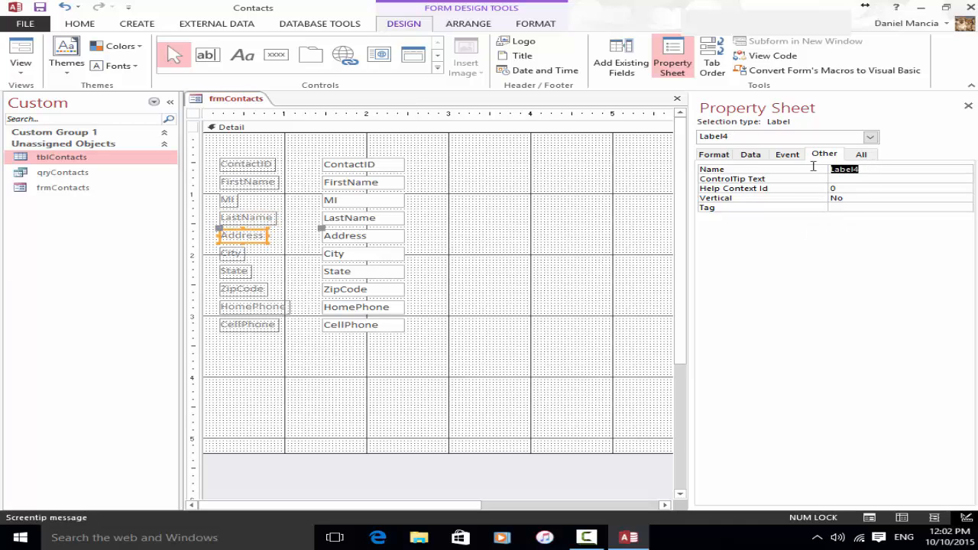
pyautogui.write('lblAddress')
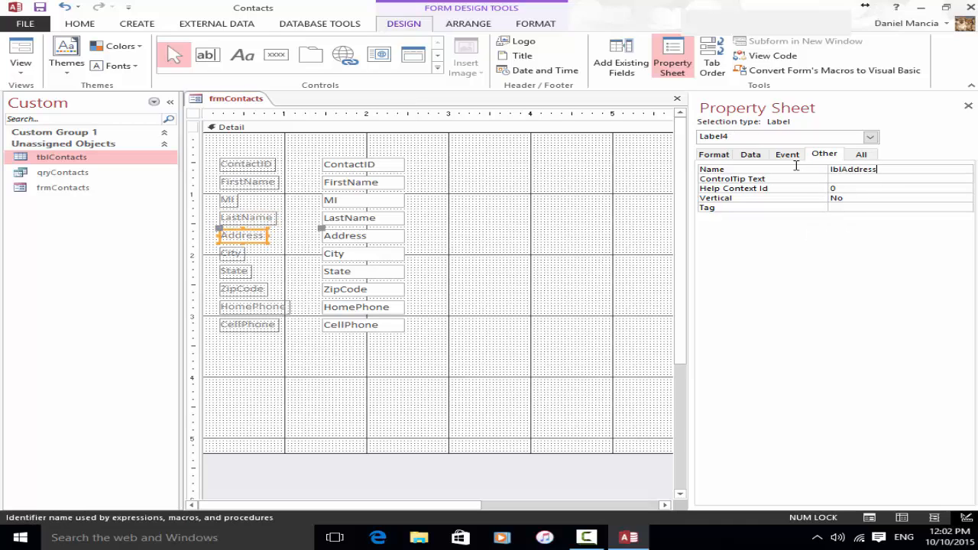
pyautogui.click(705, 178)
# Set the Name property of the City label to lblCity and of the State label to lblState.
pyautogui.click(232, 254)
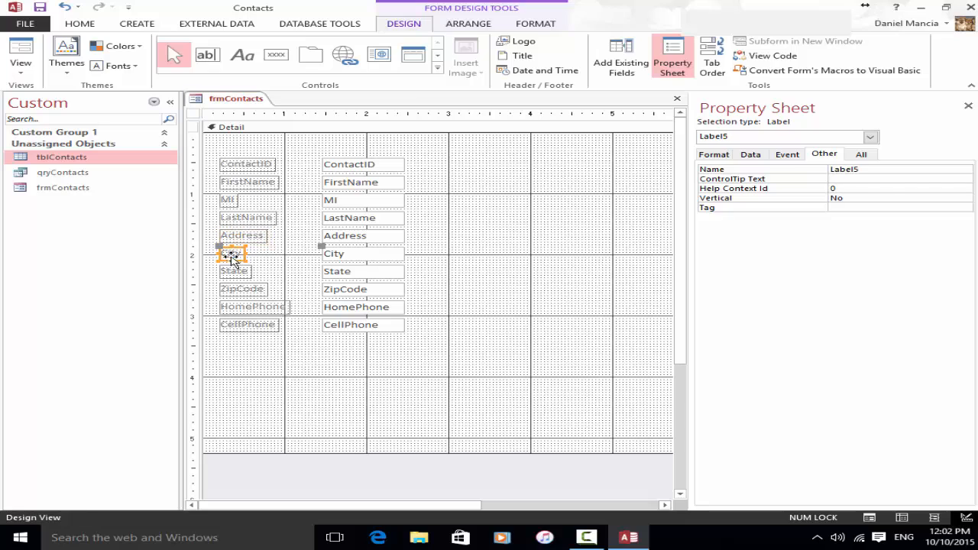
pyautogui.click(859, 169)
pyautogui.write('lblCity')
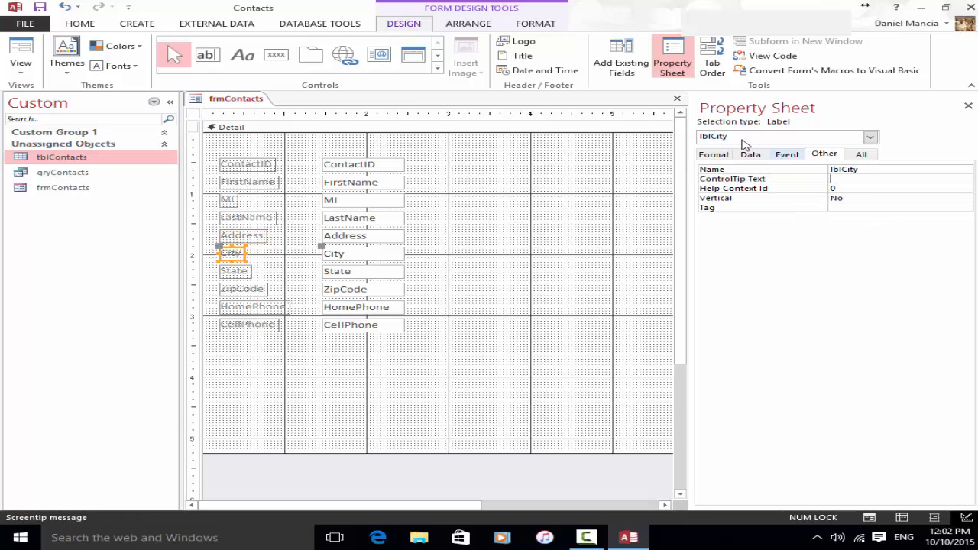
pyautogui.click(246, 271)
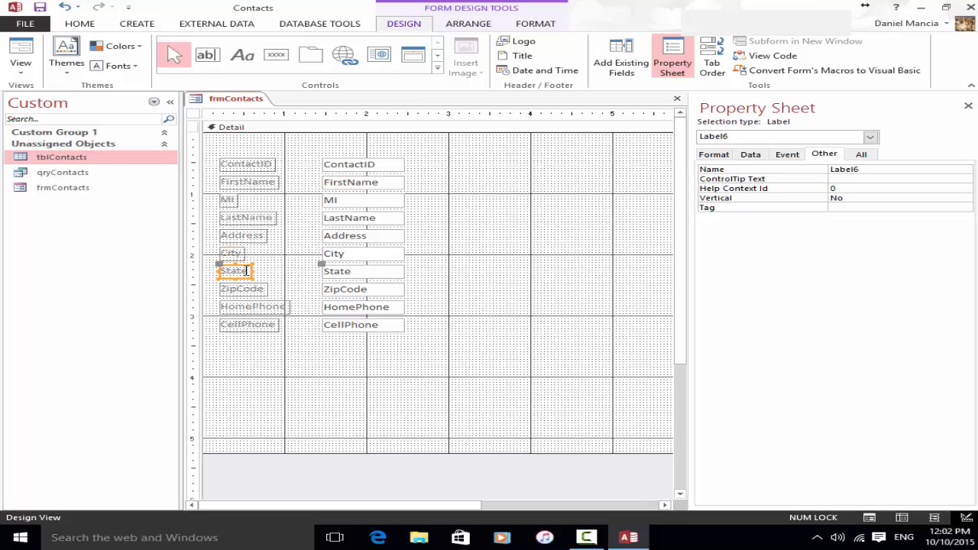
pyautogui.click(869, 168)
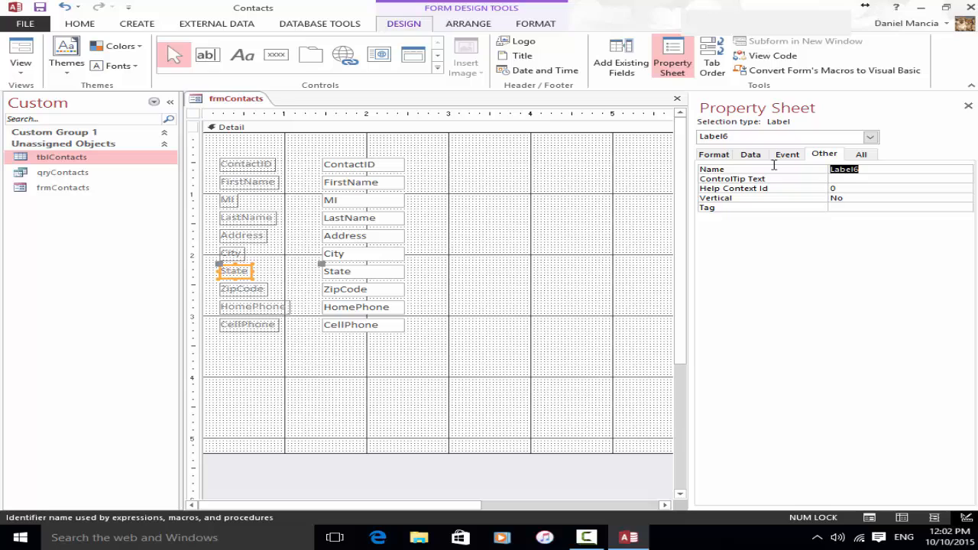
pyautogui.write('lblState')
pyautogui.press('Return')
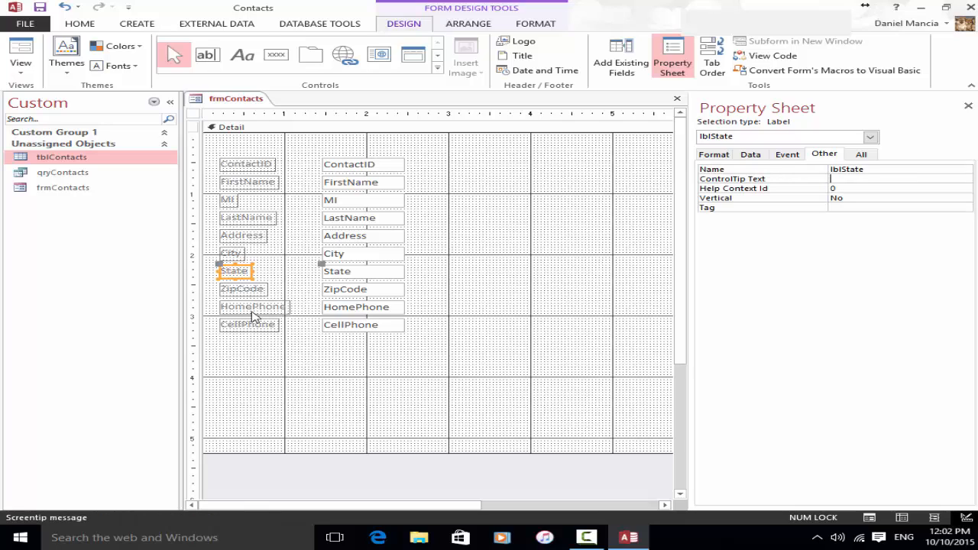
# Set the Name property of the ZipCode label to lblZipCode.
pyautogui.click(254, 290)
pyautogui.click(886, 172)
pyautogui.click(808, 170)
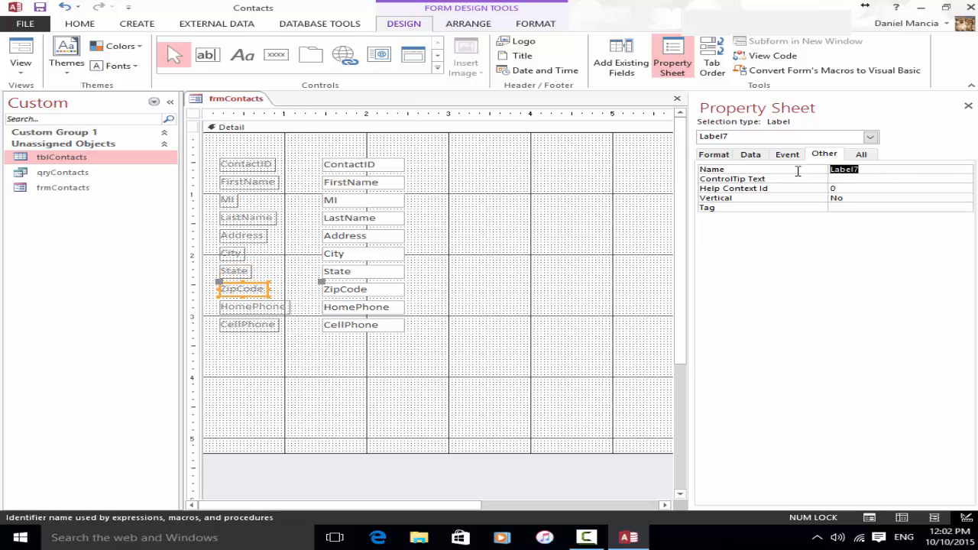
pyautogui.write('lblZipCode')
pyautogui.press('Return')
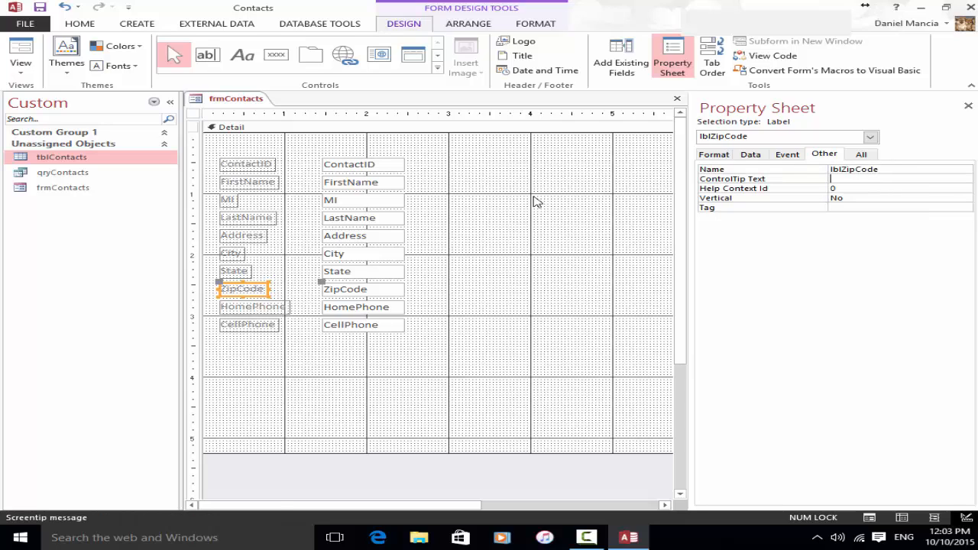
# Set the Name property of the HomePhone label to lblHomePhone.
pyautogui.click(267, 308)
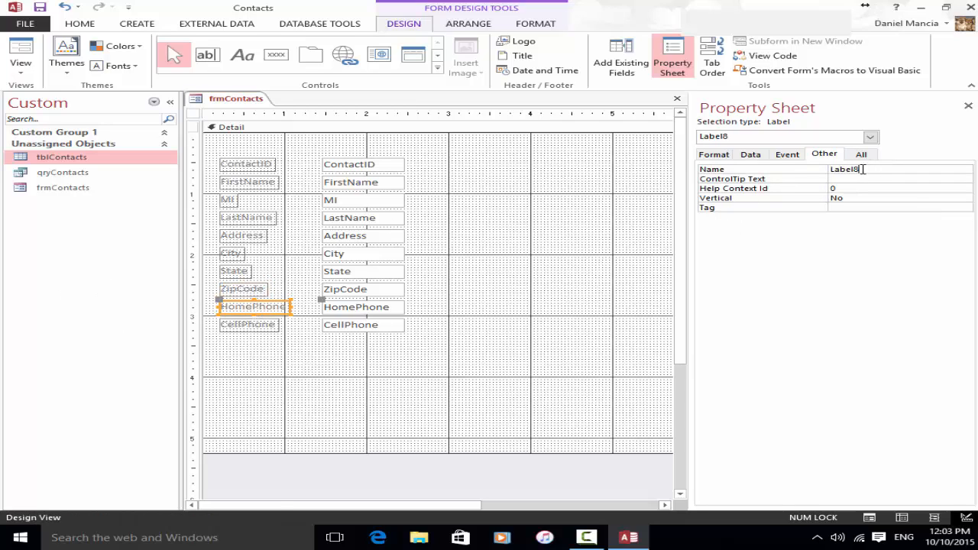
pyautogui.click(782, 168)
pyautogui.write('lblHome')
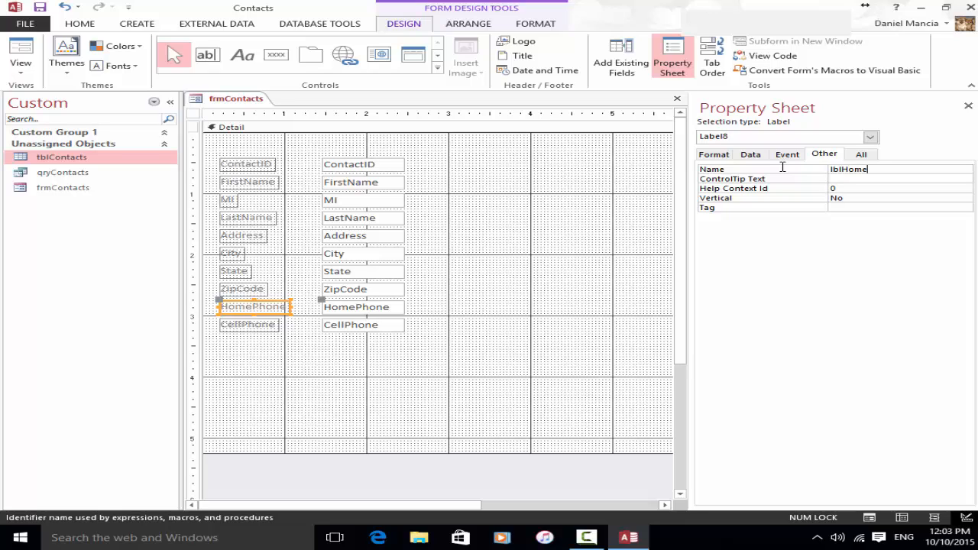
pyautogui.write('Phone')
pyautogui.press('Return')
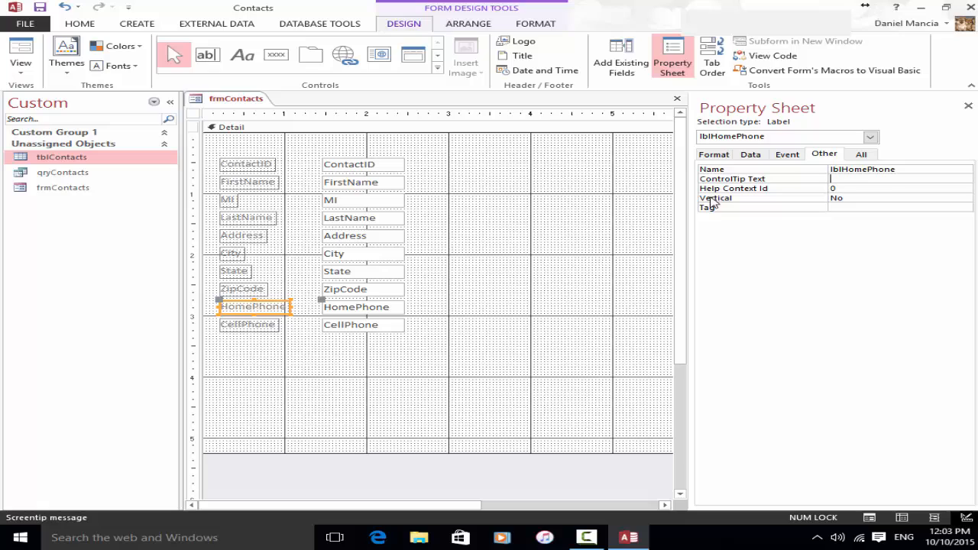
# Set the Name property of the CellPhone label to lblCellPhone and review the names of the form's controls.
pyautogui.click(229, 327)
pyautogui.doubleClick(869, 167)
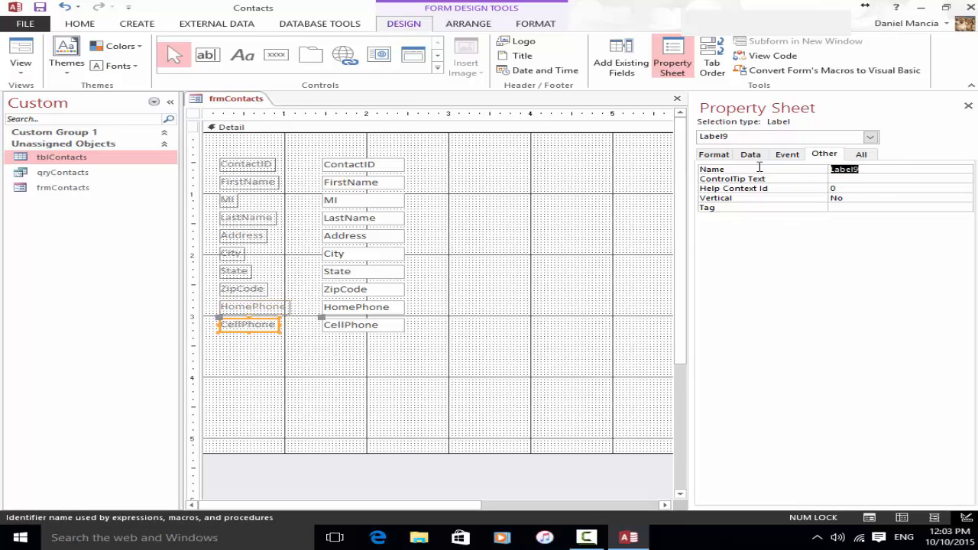
pyautogui.write('lblCellPhone')
pyautogui.press('Return')
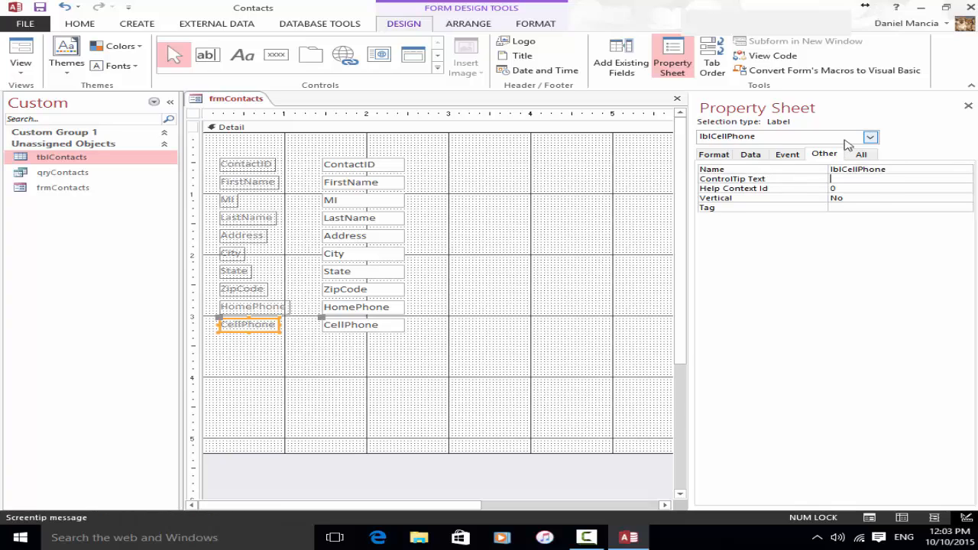
pyautogui.click(870, 136)
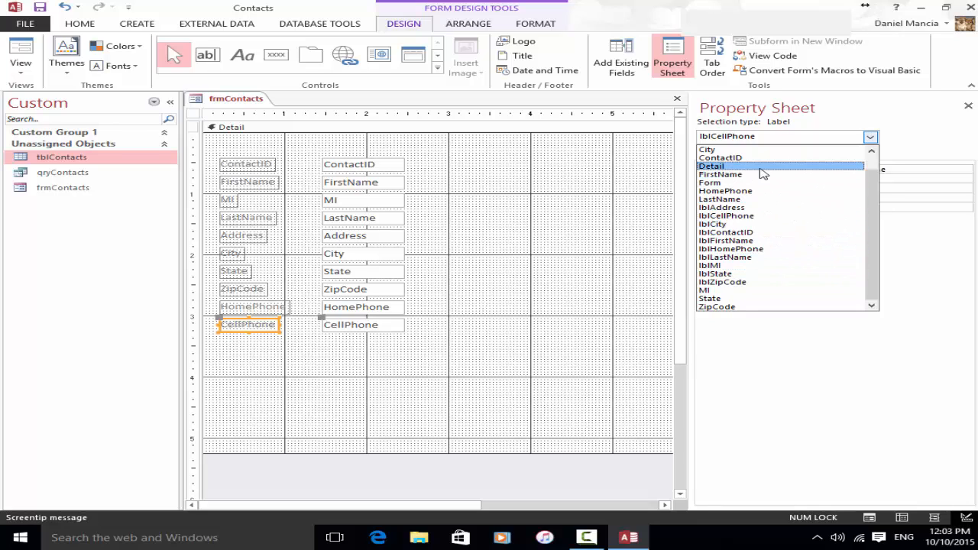
pyautogui.click(927, 124)
# Prefix the Name property of the ContactID and FirstName text boxes with txt, giving txtContactID and txtFirstName.
pyautogui.click(380, 165)
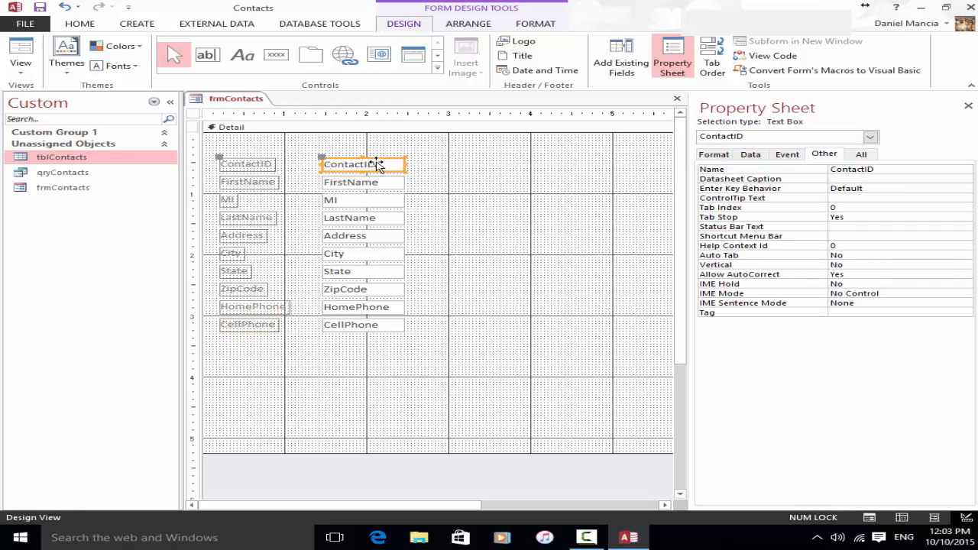
pyautogui.click(833, 170)
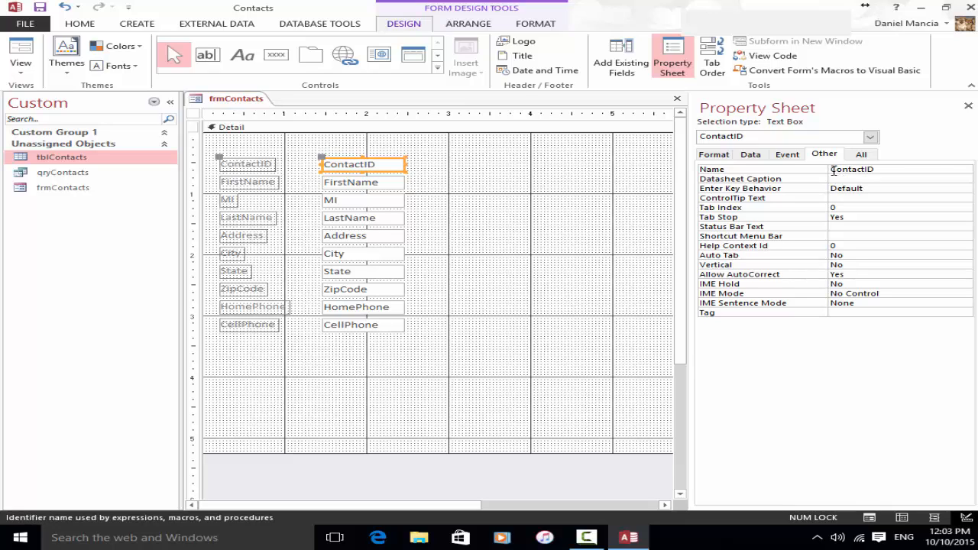
pyautogui.write('txt')
pyautogui.click(403, 182)
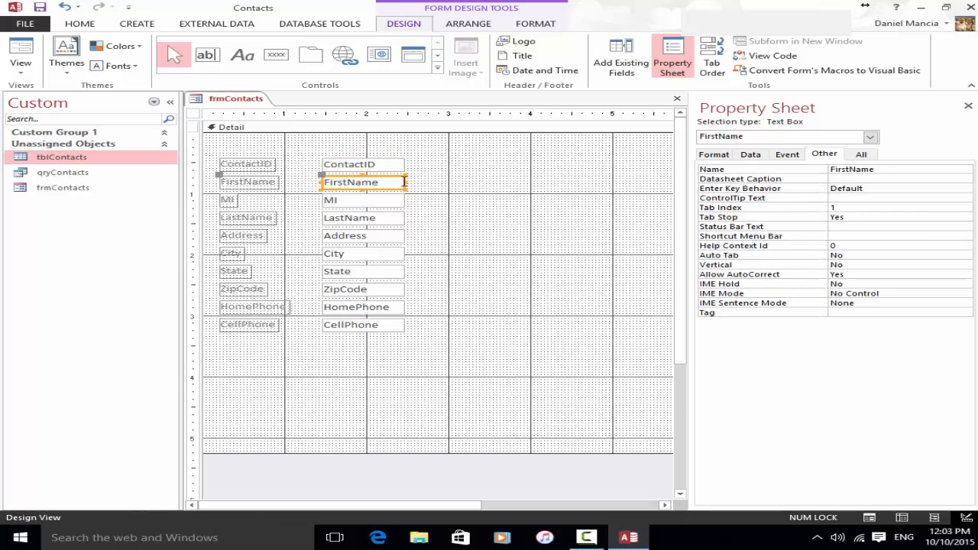
pyautogui.click(832, 169)
pyautogui.write('txt')
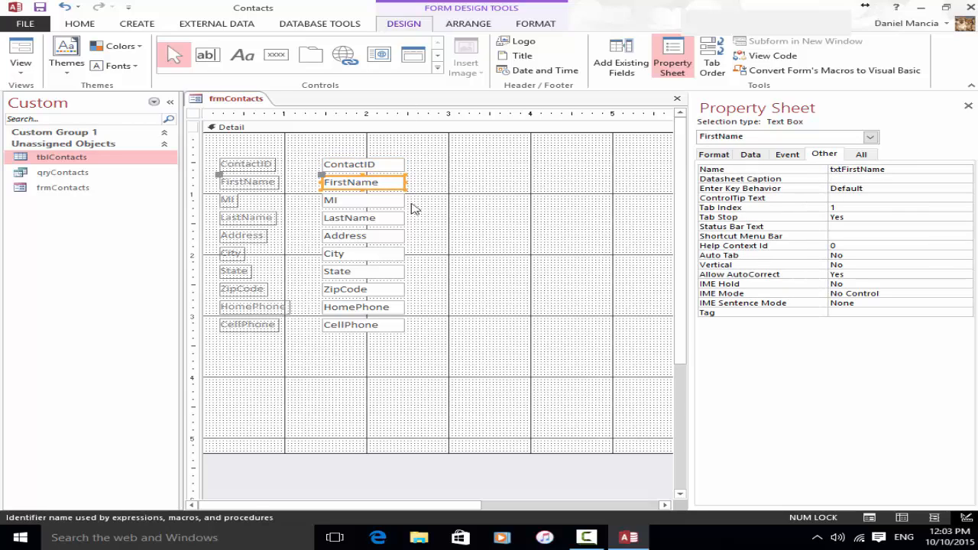
# Set the Name property of the MI text box to txtMI and of the LastName text box to txtLastName.
pyautogui.click(394, 201)
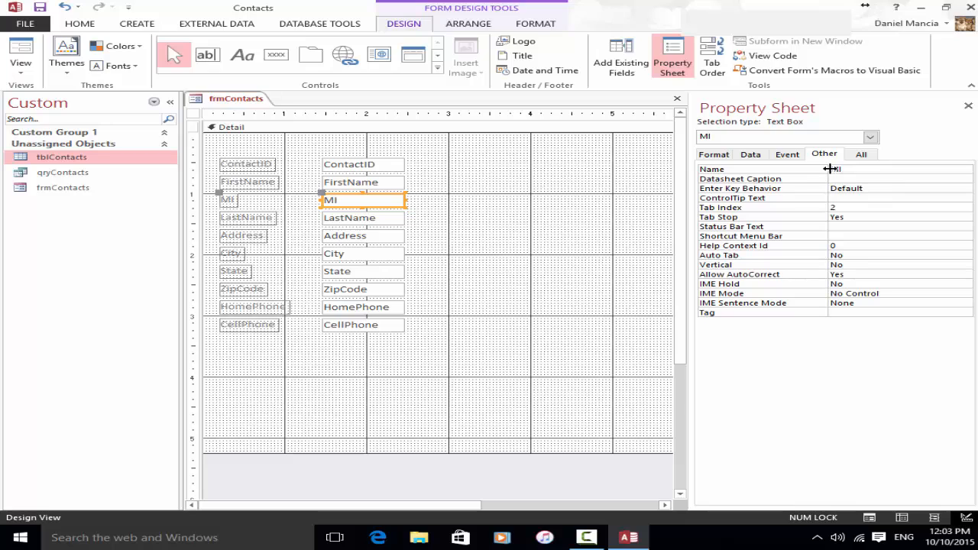
pyautogui.click(832, 168)
pyautogui.write('txt')
pyautogui.press('Return')
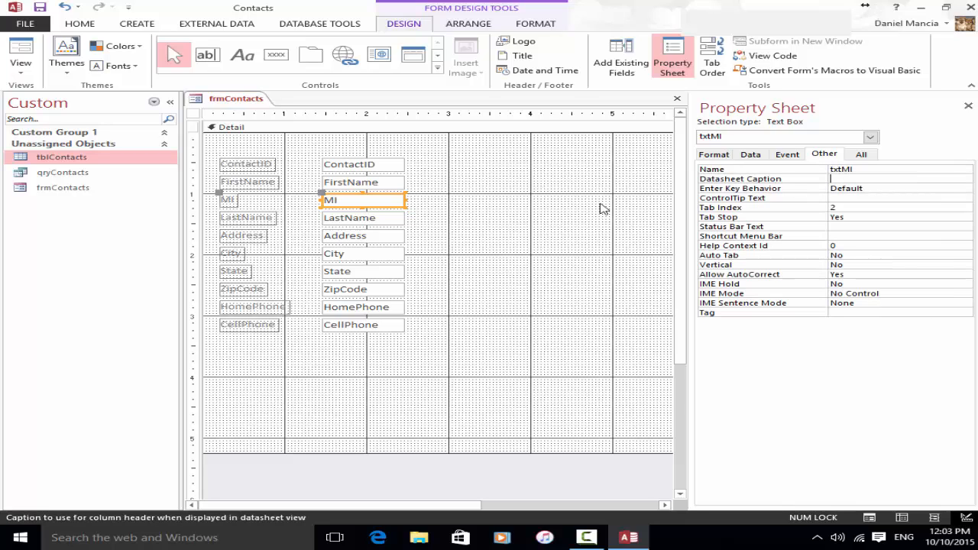
pyautogui.click(390, 220)
pyautogui.click(837, 171)
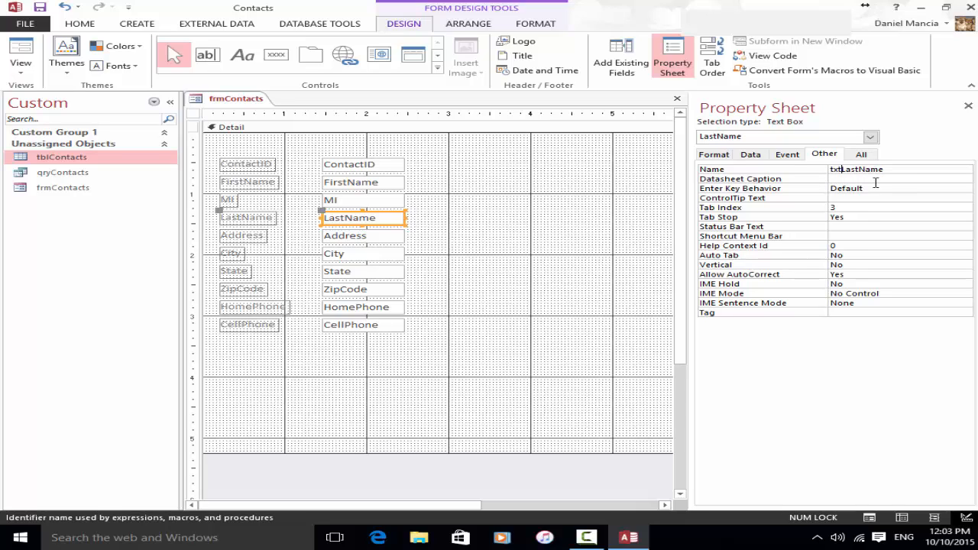
# Set the Name property of the Address text box to txtAddress and of the City text box to txtCity.
pyautogui.click(377, 237)
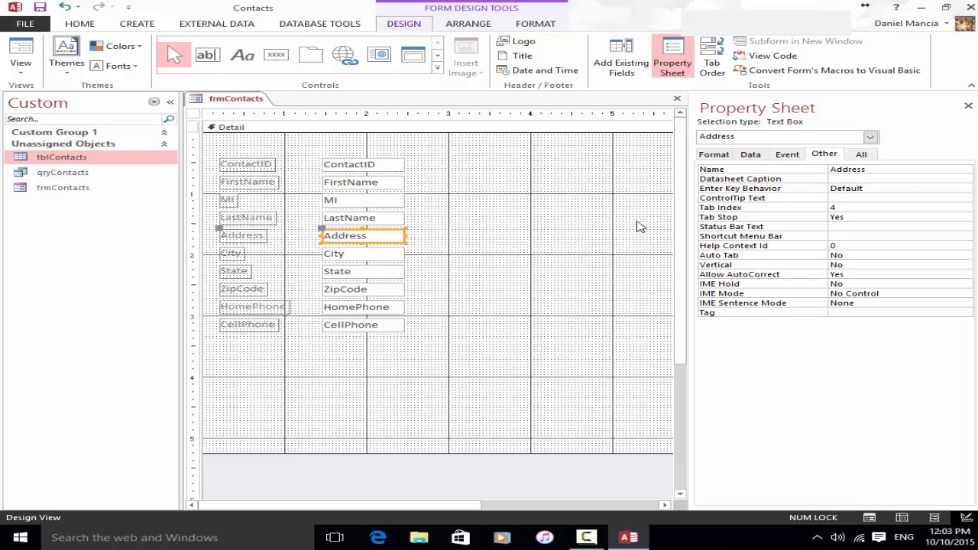
pyautogui.click(832, 170)
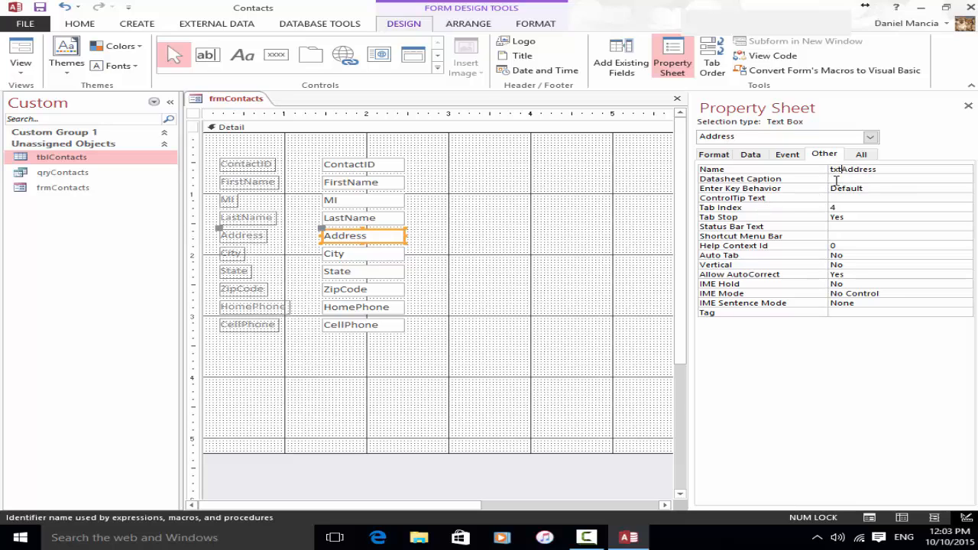
pyautogui.press('Return')
pyautogui.click(345, 253)
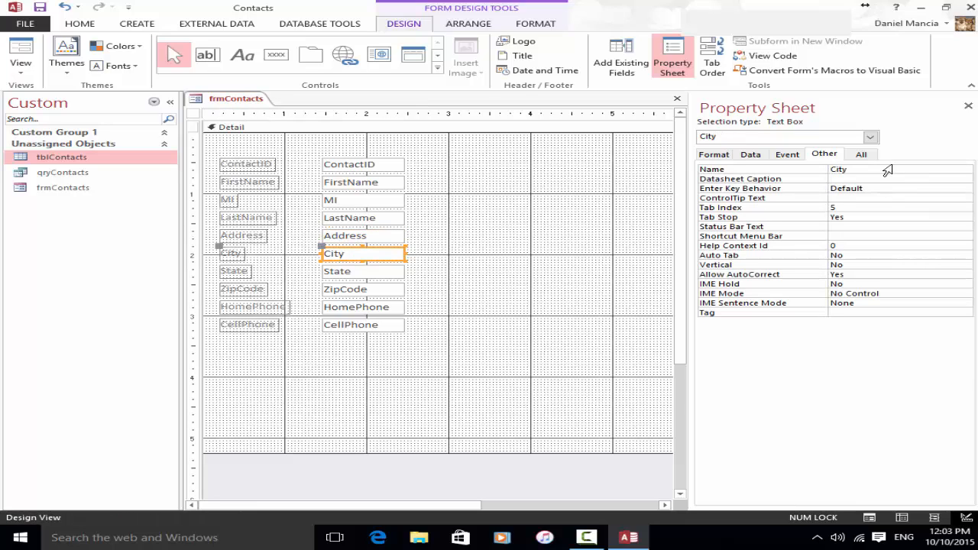
pyautogui.click(833, 168)
pyautogui.write('t')
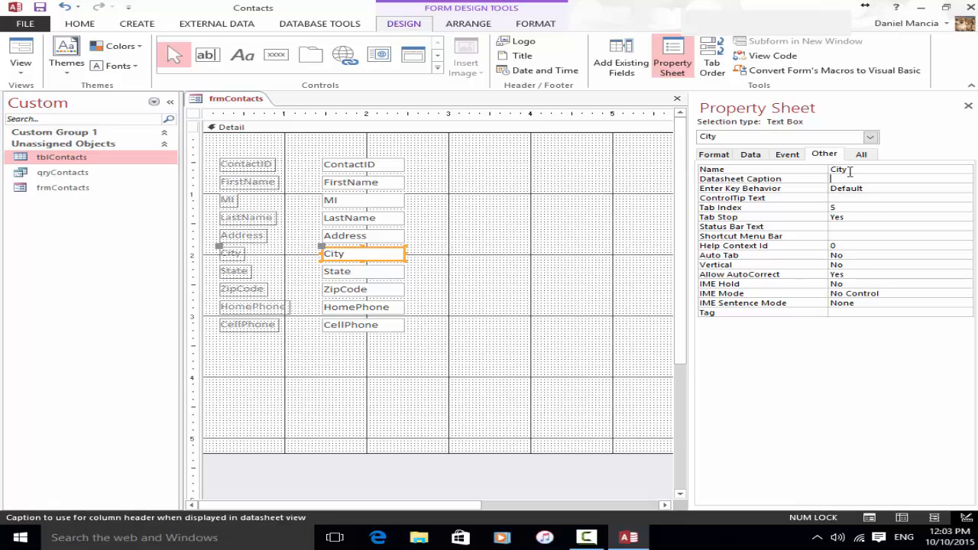
pyautogui.click(833, 169)
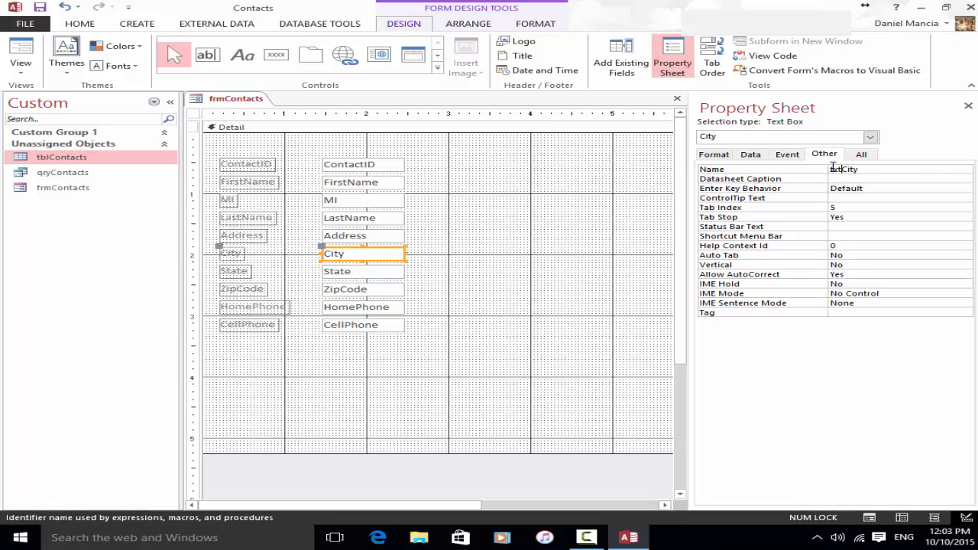
# Set the Name property of the City text box to txtCity and of the State text box to txtState.
pyautogui.write('txt')
pyautogui.press('Return')
pyautogui.click(360, 271)
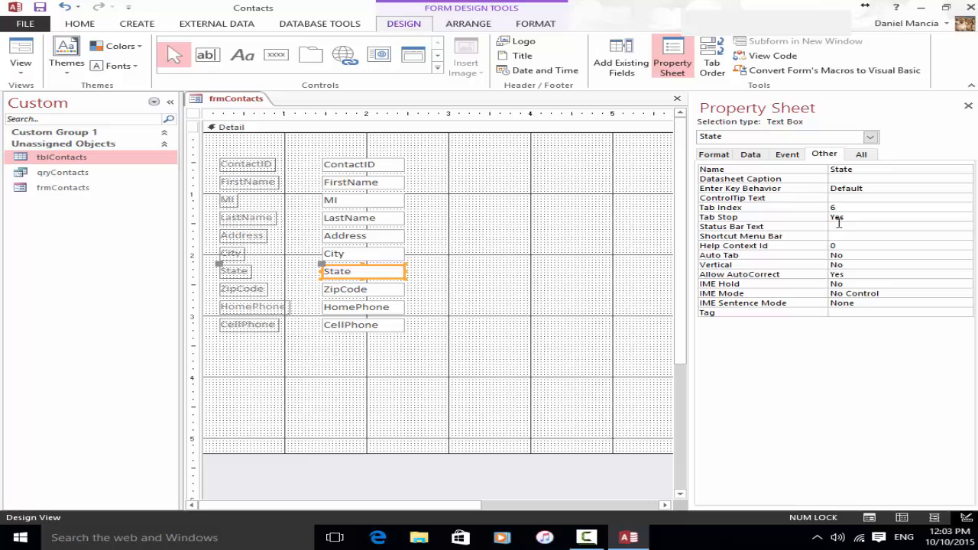
pyautogui.click(832, 169)
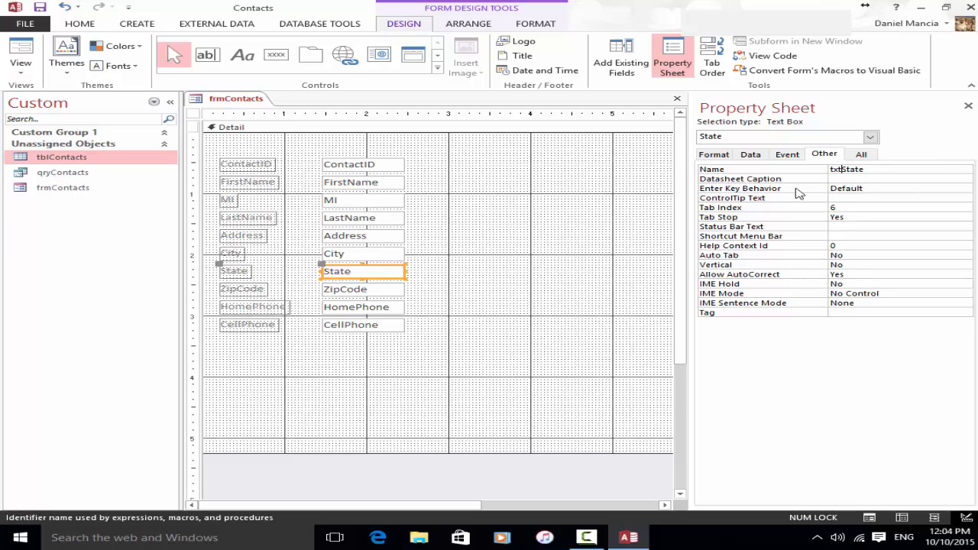
# Set the Name property of the ZipCode text box to txtZipCode and of the HomePhone text box to txtHomePhone.
pyautogui.click(370, 291)
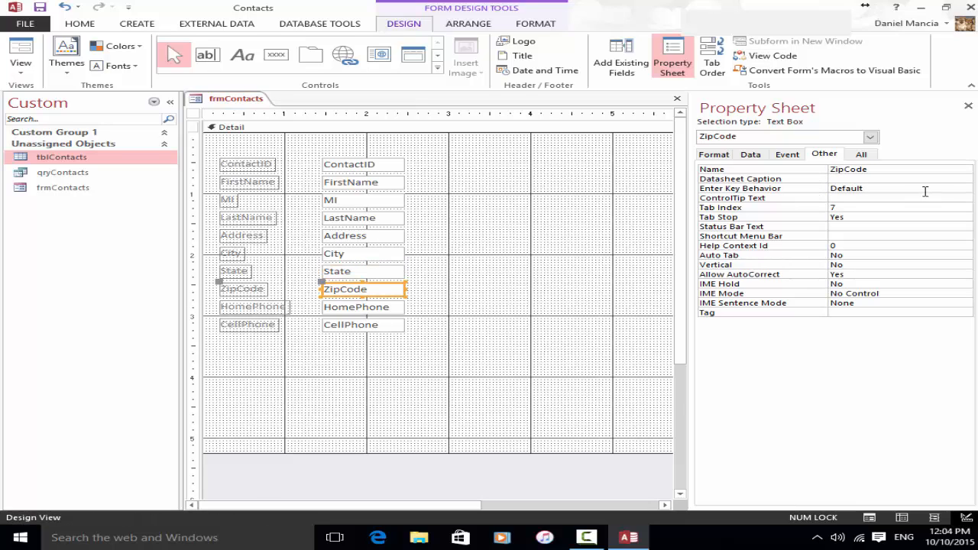
pyautogui.click(832, 168)
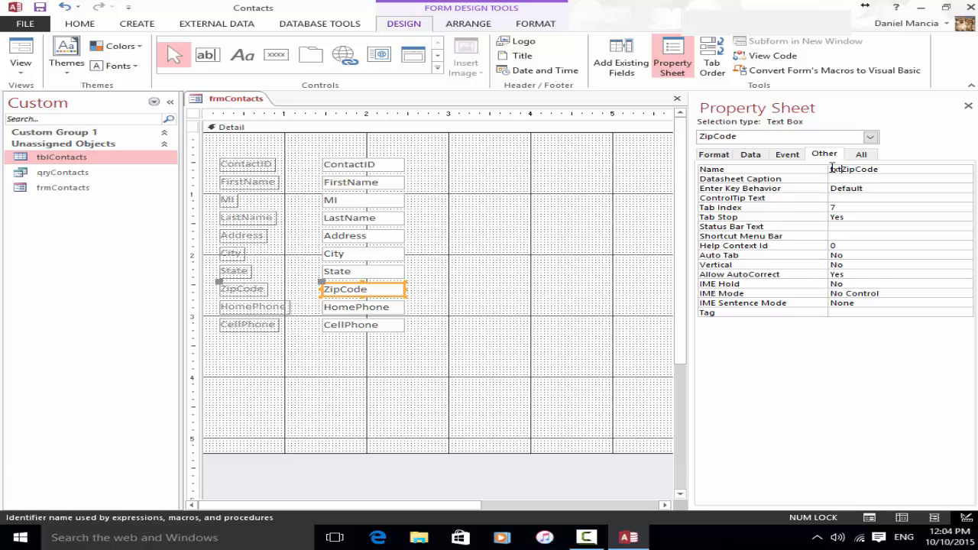
pyautogui.press('Return')
pyautogui.click(386, 320)
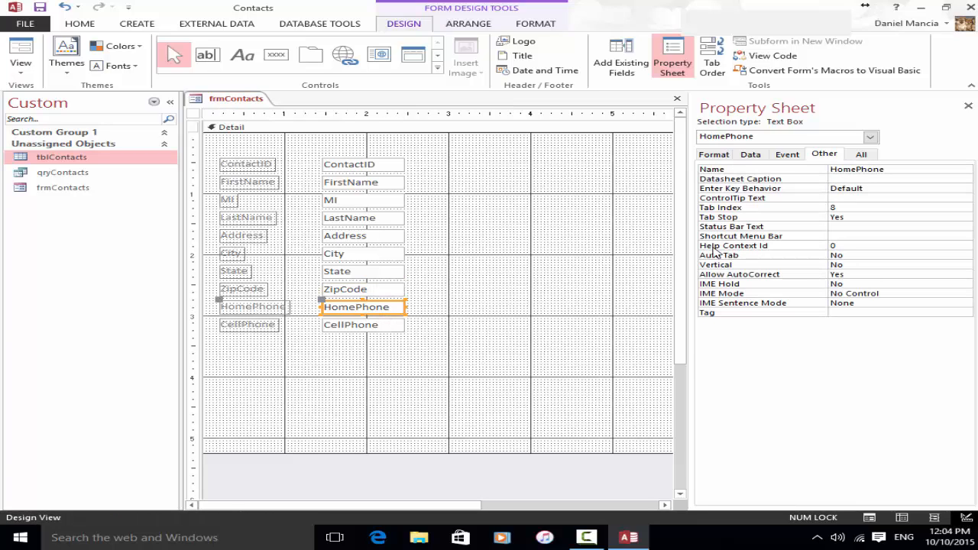
pyautogui.click(833, 169)
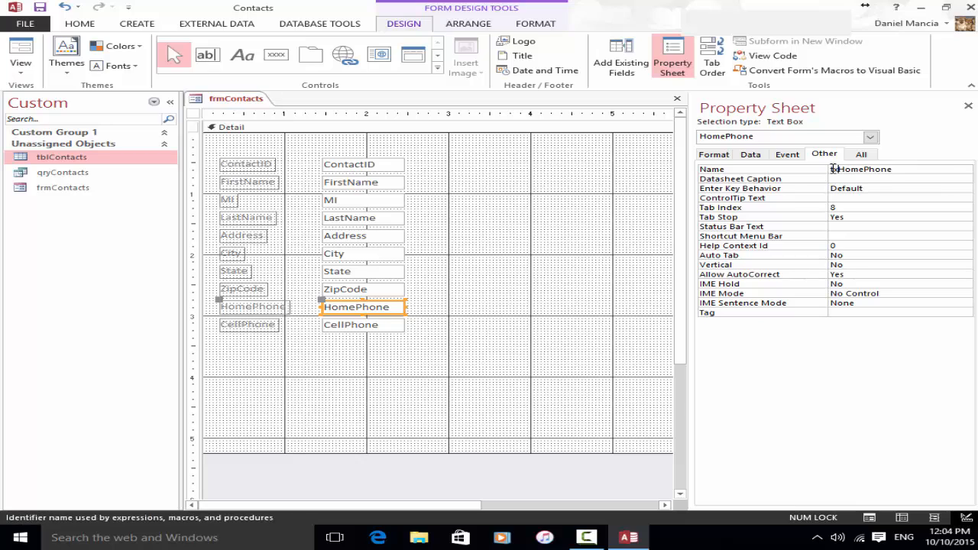
pyautogui.write('txt')
pyautogui.press('Return')
# Set the Name property of the CellPhone text box to txtCellPhone and review the names of all the form's controls.
pyautogui.click(343, 322)
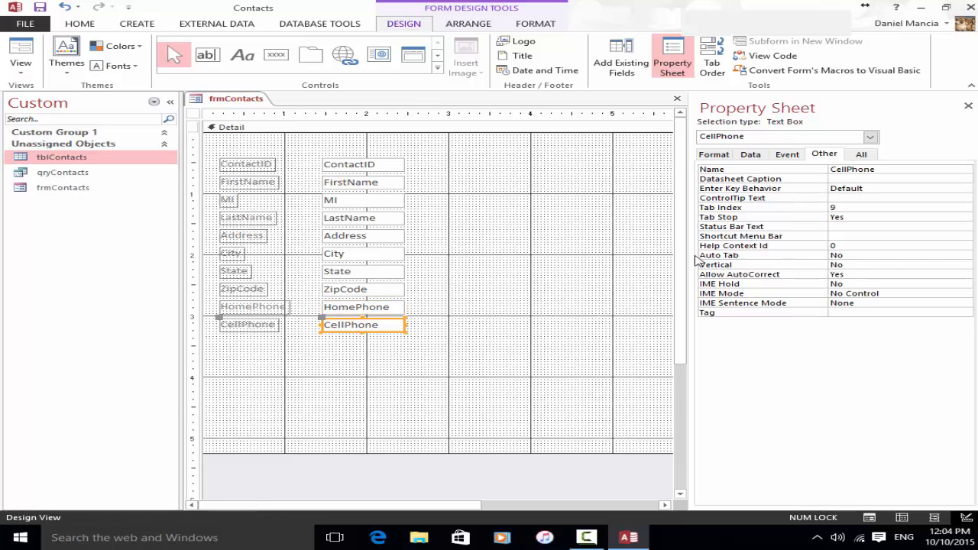
pyautogui.click(830, 169)
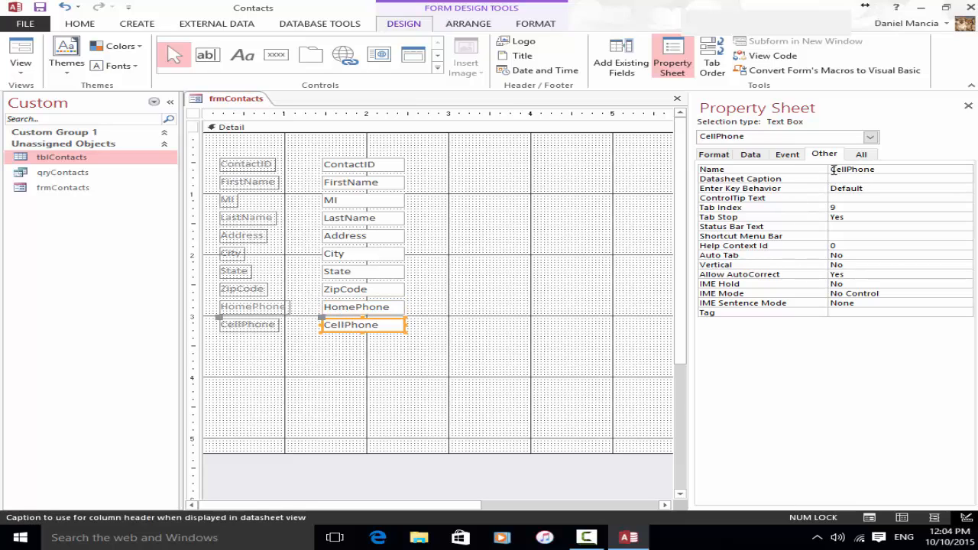
pyautogui.click(831, 169)
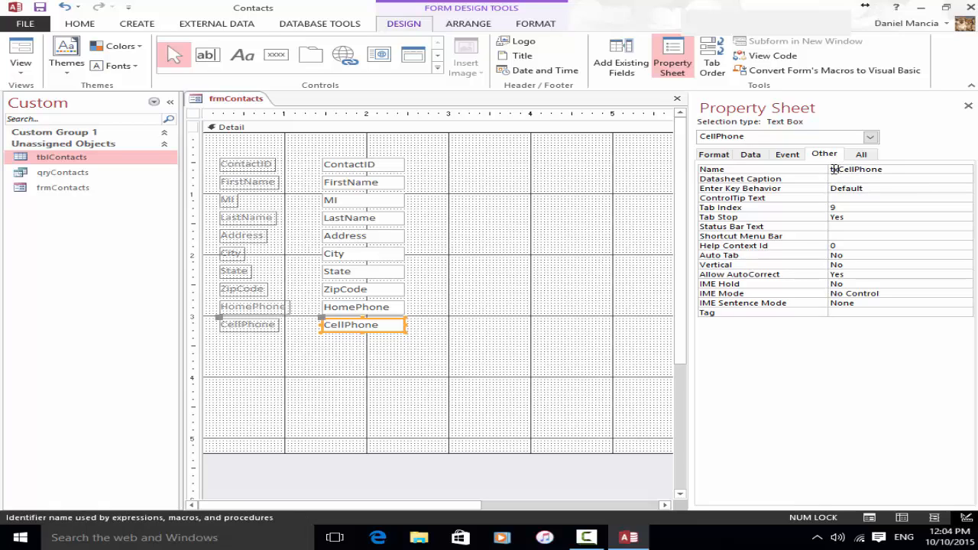
pyautogui.write('txt')
pyautogui.press('Return')
pyautogui.click(869, 137)
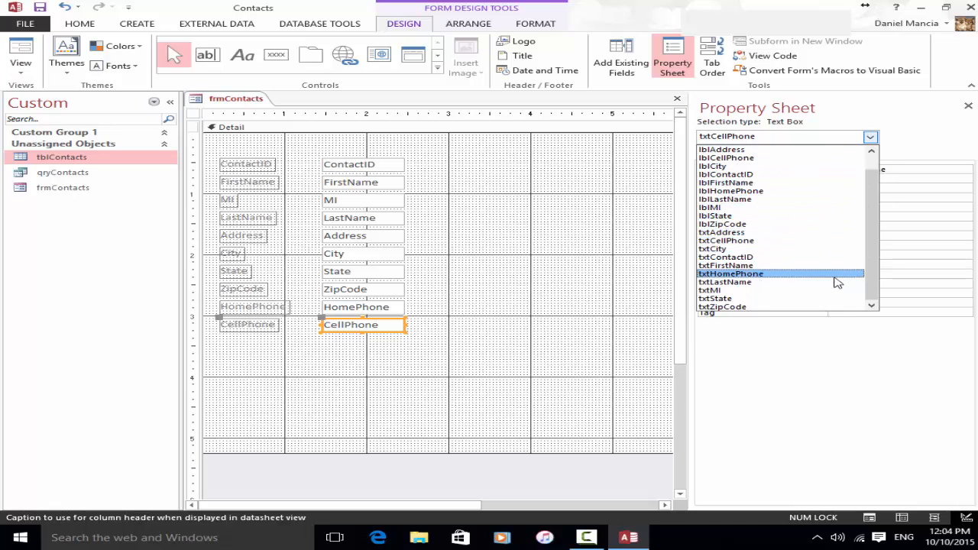
pyautogui.scroll(1, 843, 308)
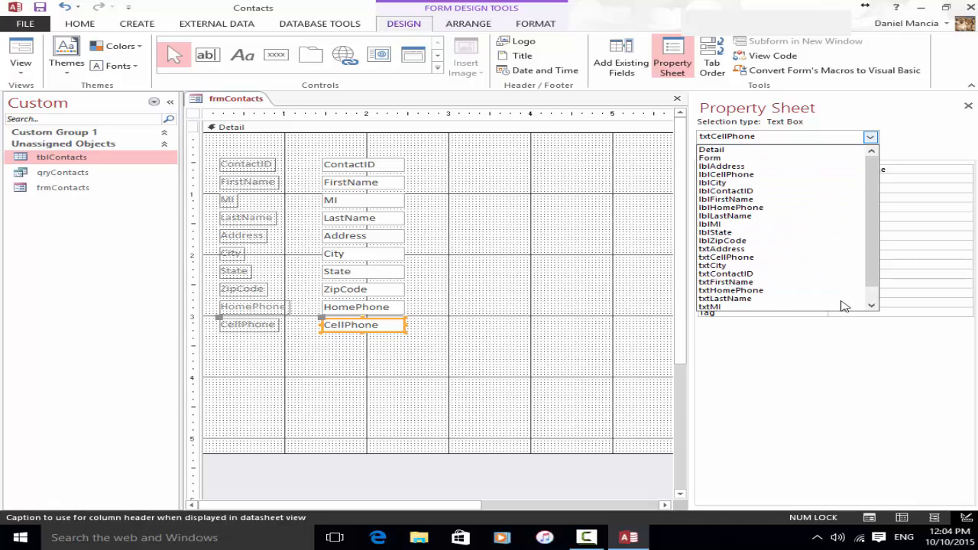
pyautogui.click(742, 154)
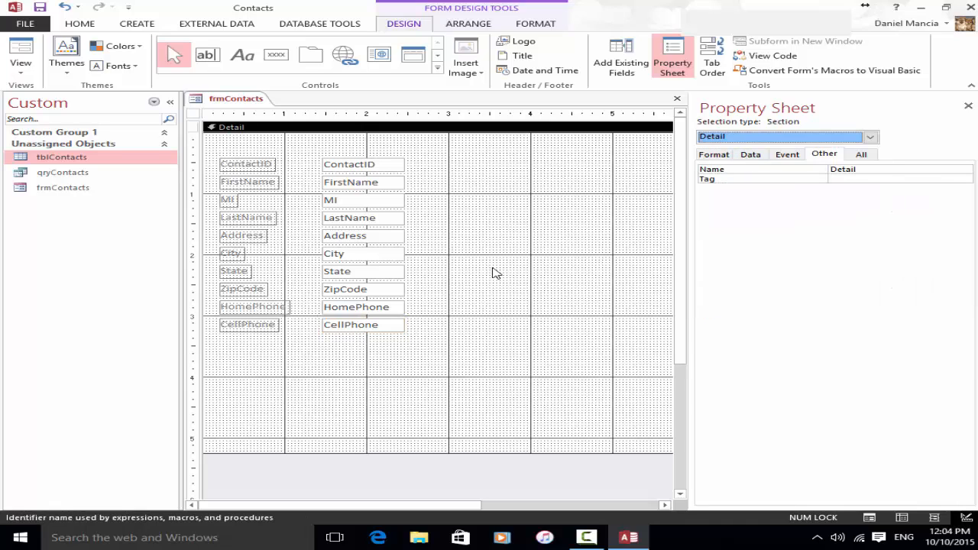
# Select the form itself and examine its Format and Data properties.
pyautogui.click(870, 136)
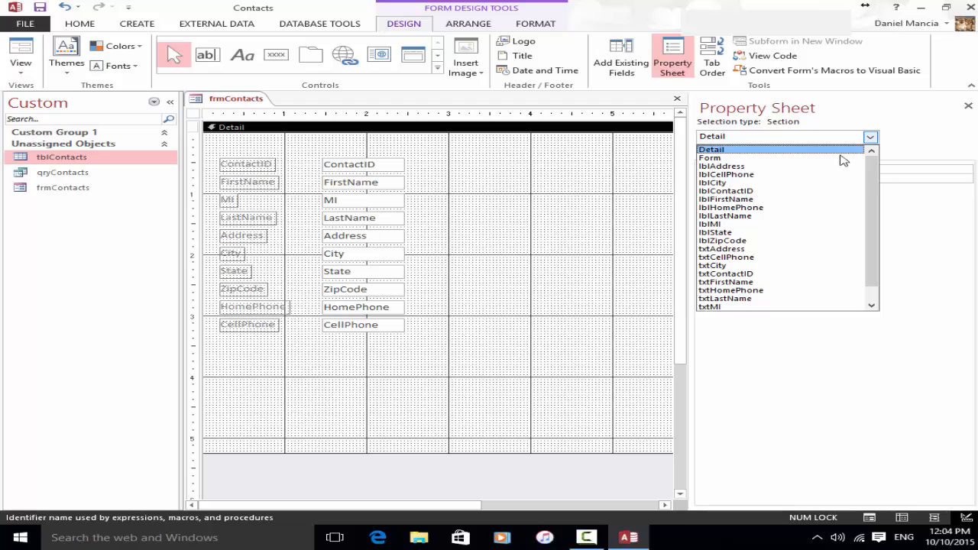
pyautogui.click(840, 158)
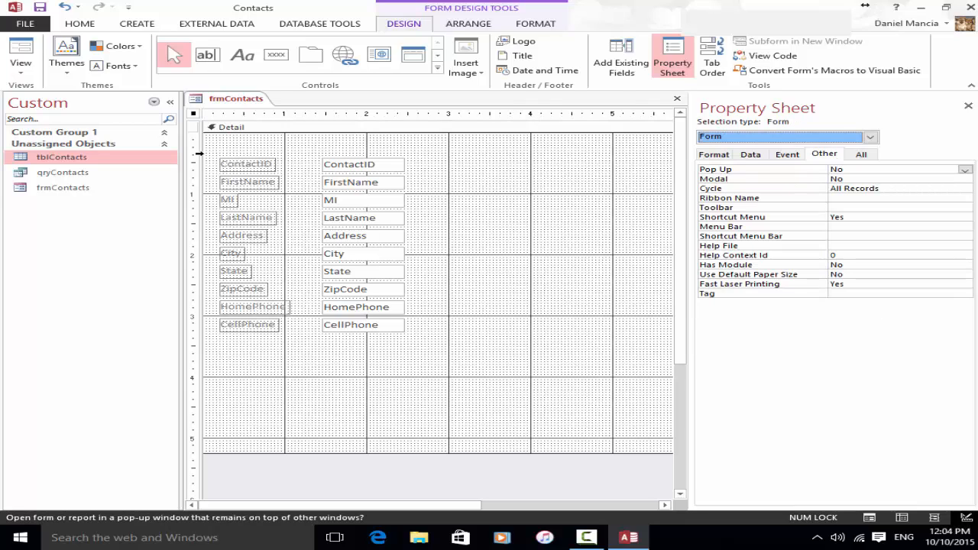
pyautogui.click(713, 153)
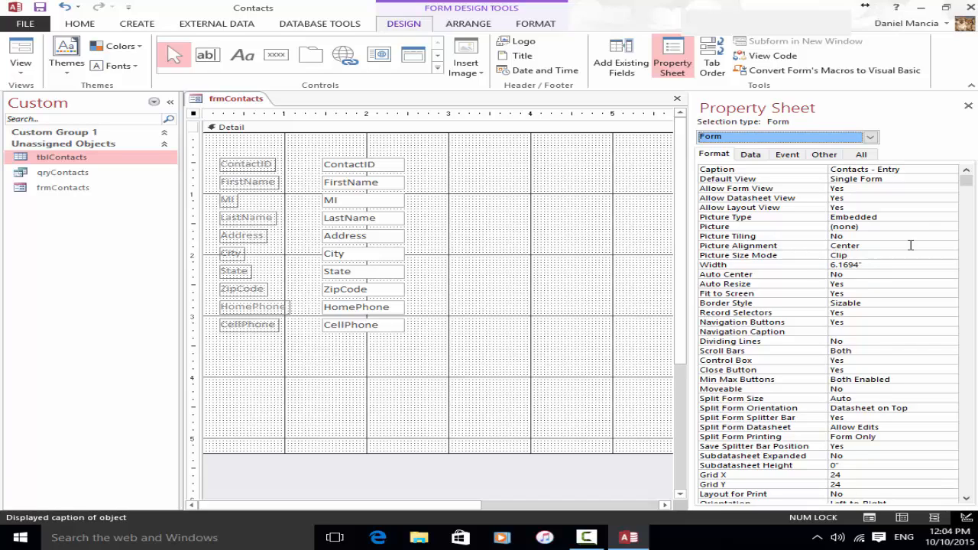
pyautogui.click(753, 154)
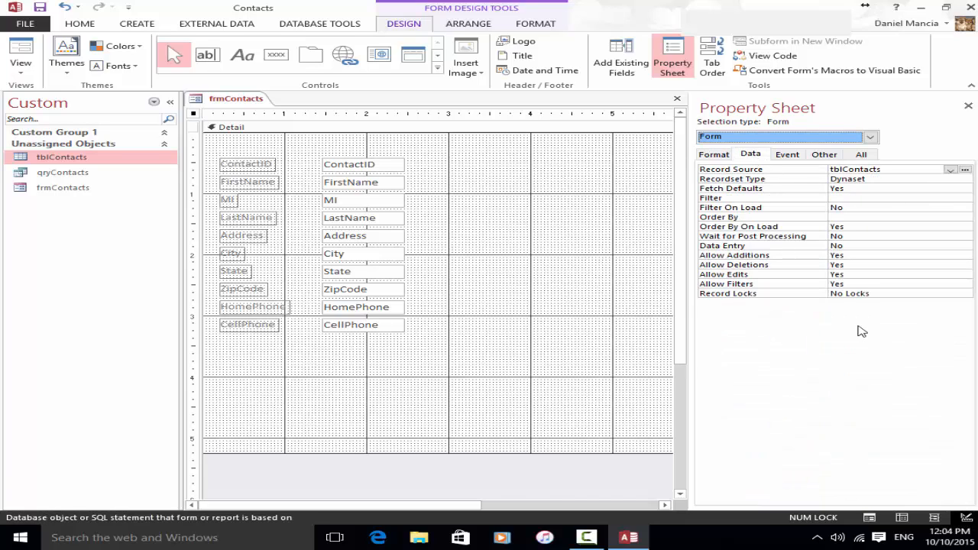
# Set the form's Record Source to qryContacts, and view the query's SQL in the Query Builder before returning to the form.
pyautogui.click(949, 170)
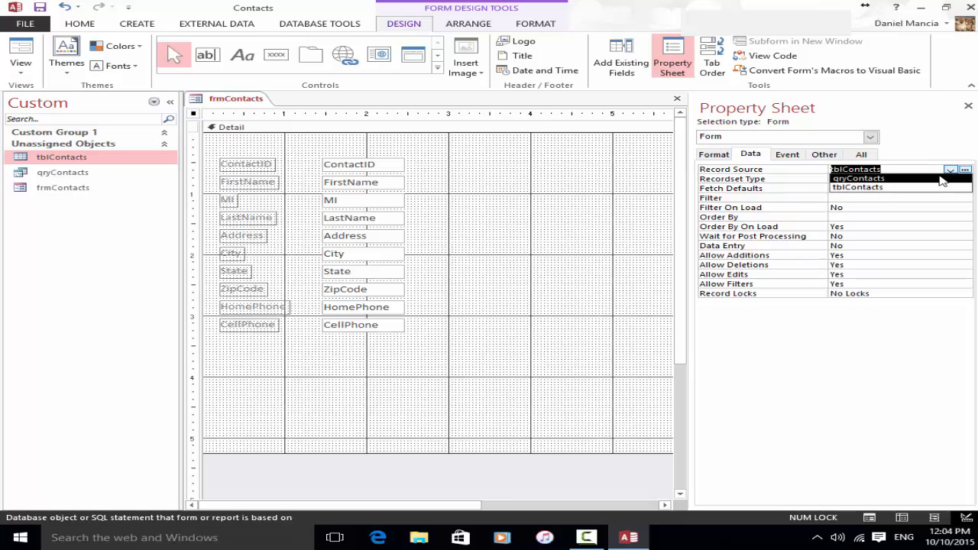
pyautogui.click(940, 178)
pyautogui.click(935, 197)
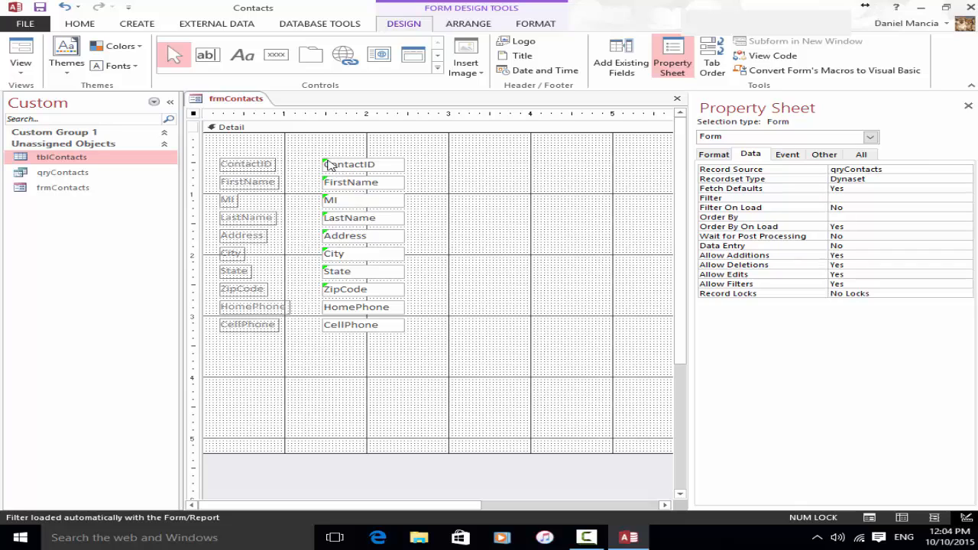
pyautogui.click(967, 169)
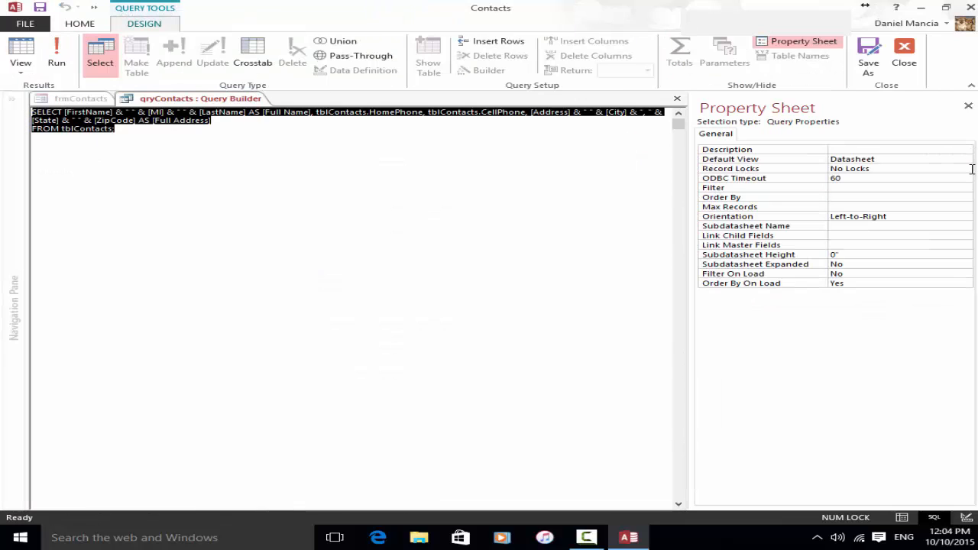
pyautogui.click(968, 105)
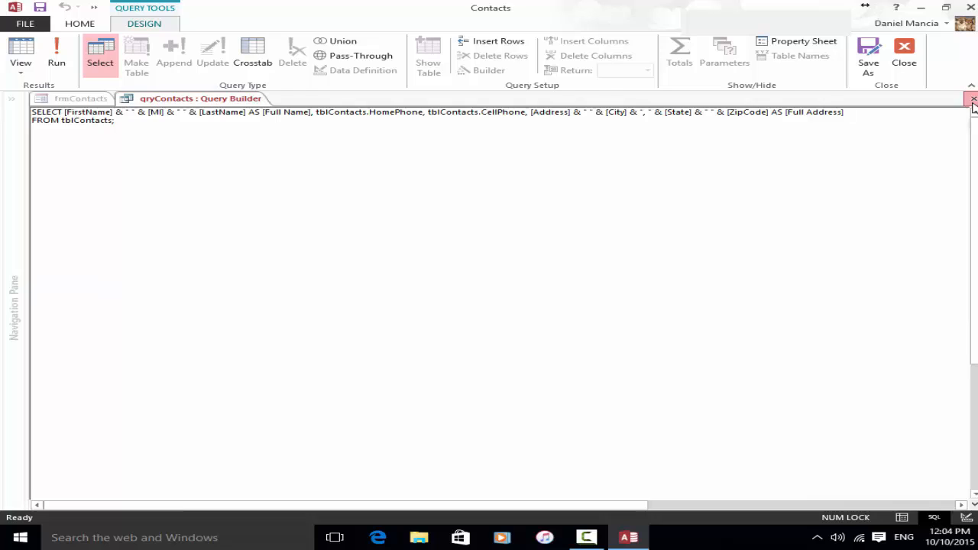
pyautogui.click(972, 99)
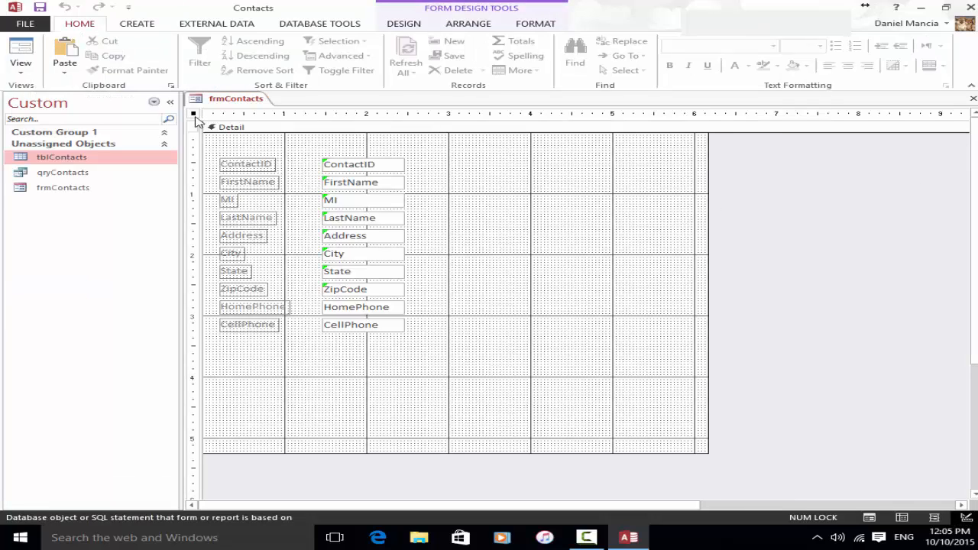
# Set the form's Record Source back to tblContacts and close the form's properties.
pyautogui.doubleClick(194, 115)
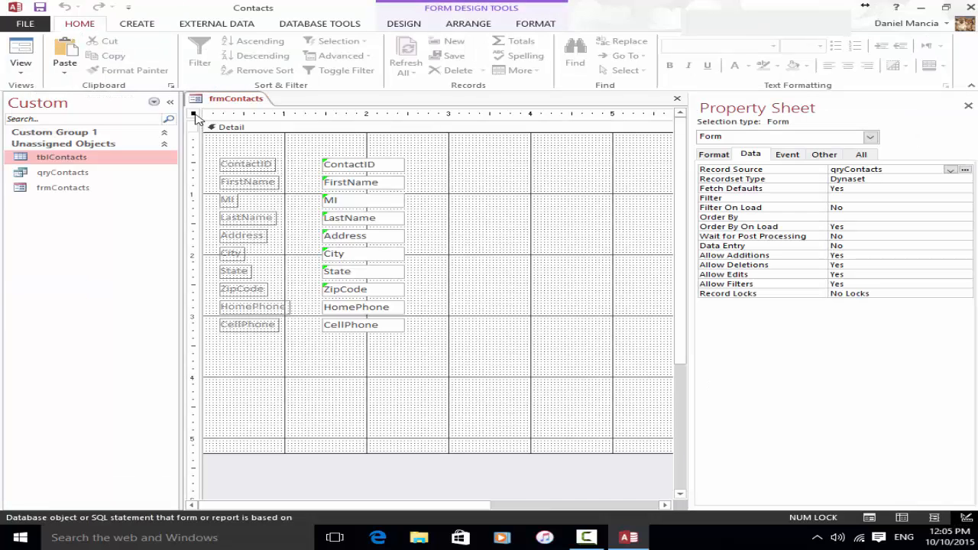
pyautogui.click(951, 169)
pyautogui.click(949, 186)
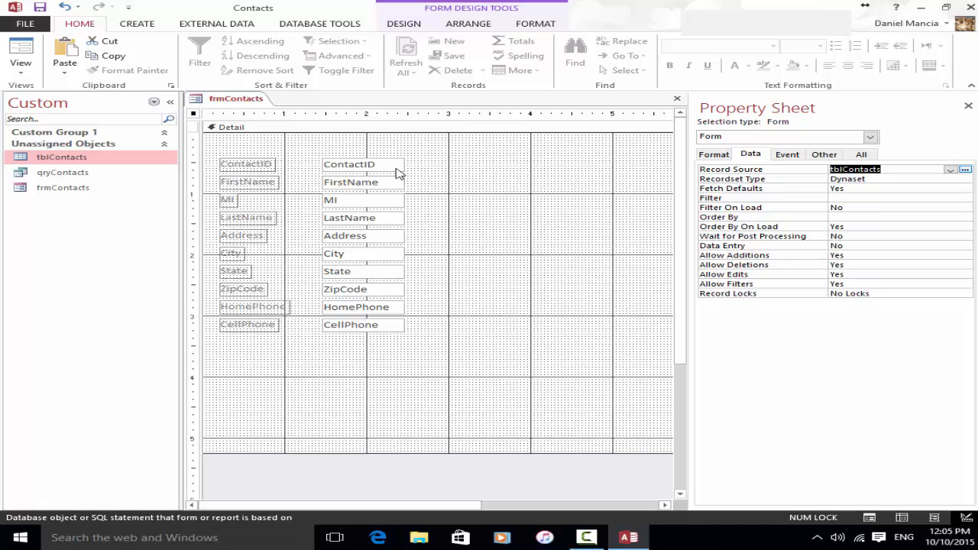
pyautogui.click(968, 105)
# Preview the form in Form View, browsing between the existing contact and the new record, and cancel the spelling check.
pyautogui.click(13, 48)
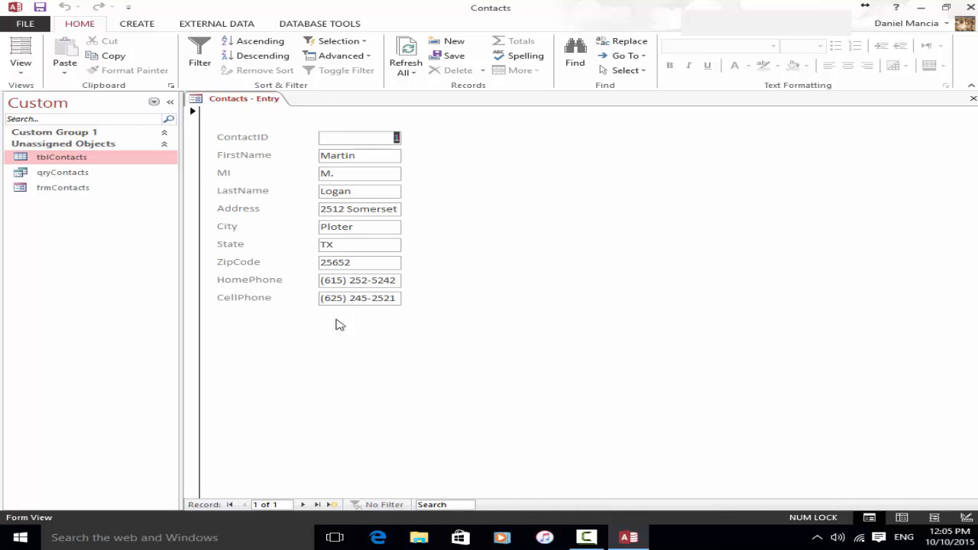
pyautogui.click(303, 504)
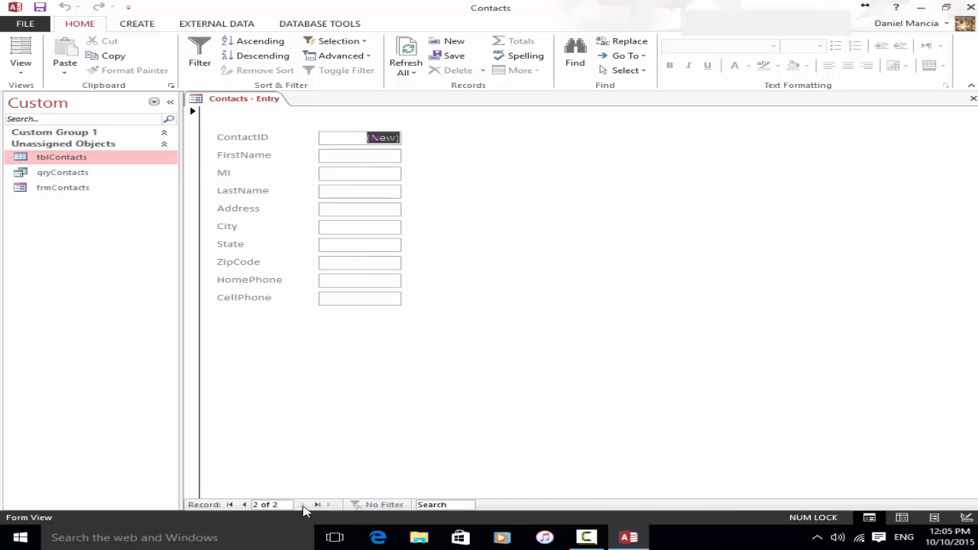
pyautogui.click(244, 504)
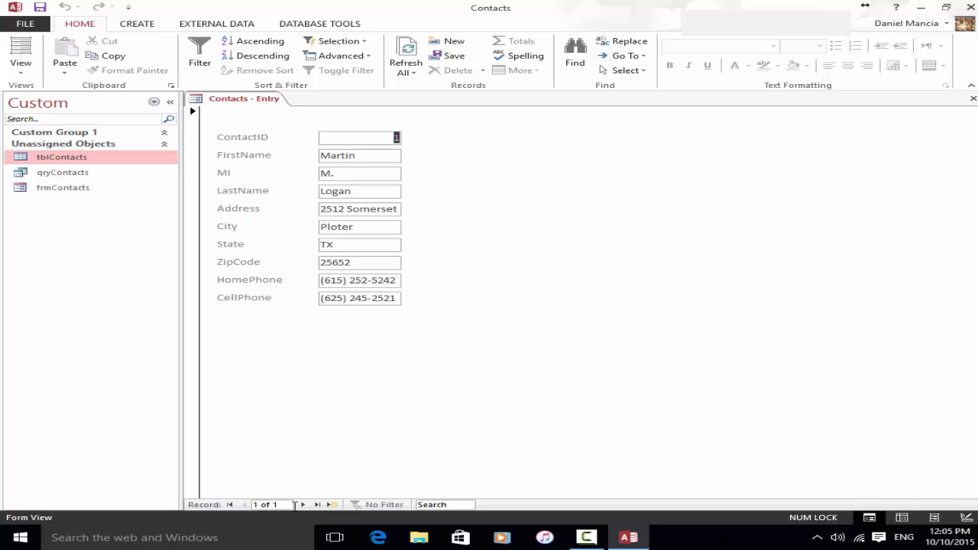
pyautogui.click(304, 504)
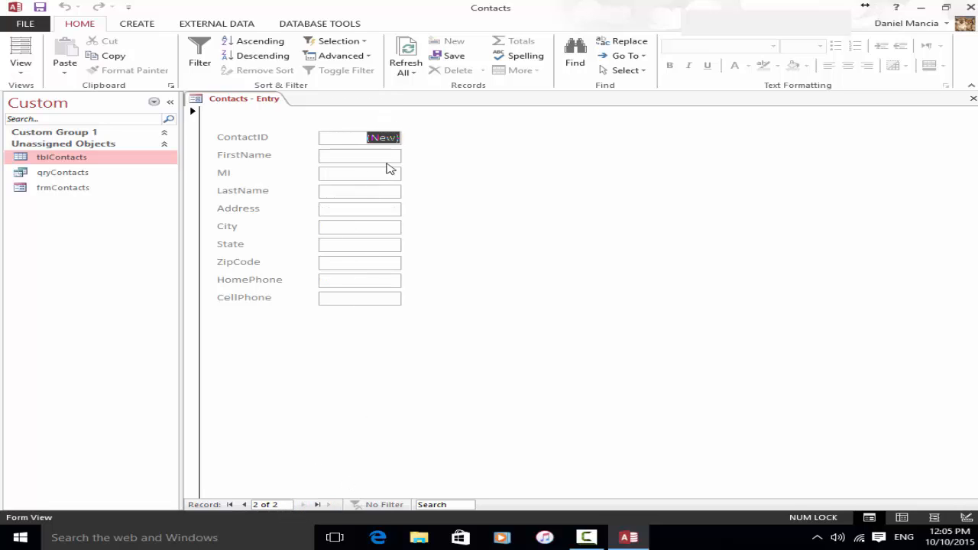
pyautogui.click(385, 159)
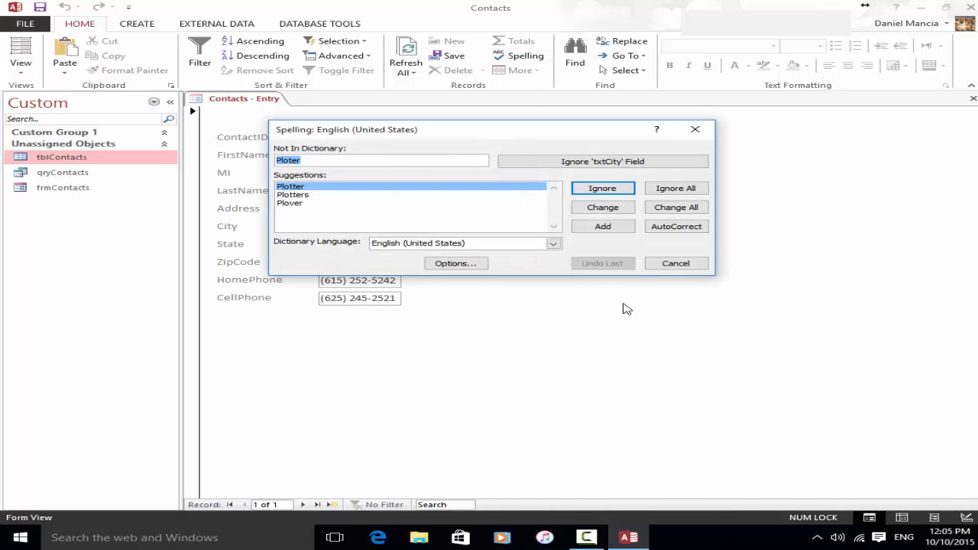
pyautogui.click(675, 264)
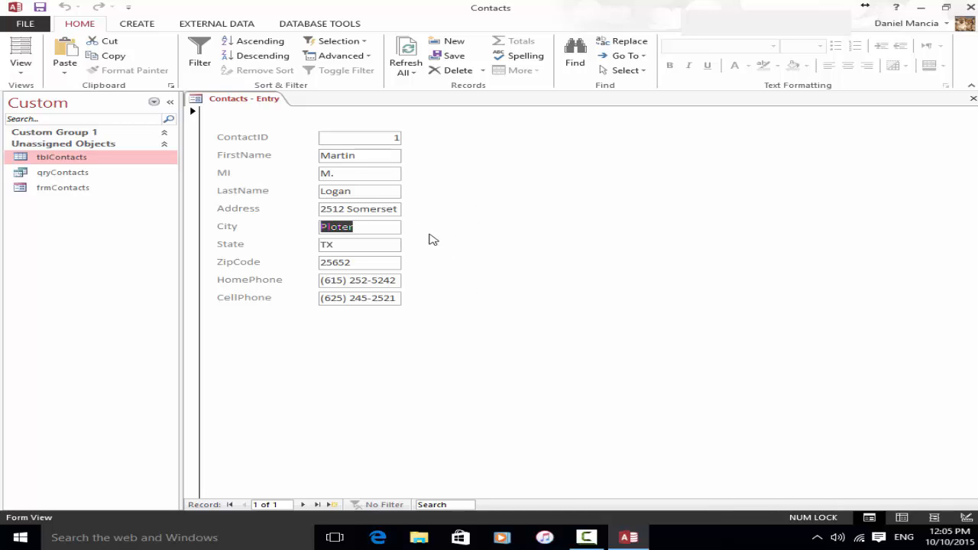
# Return the form to Design View and move all labels and text boxes together toward the Detail section's upper-left corner.
pyautogui.rightClick(434, 238)
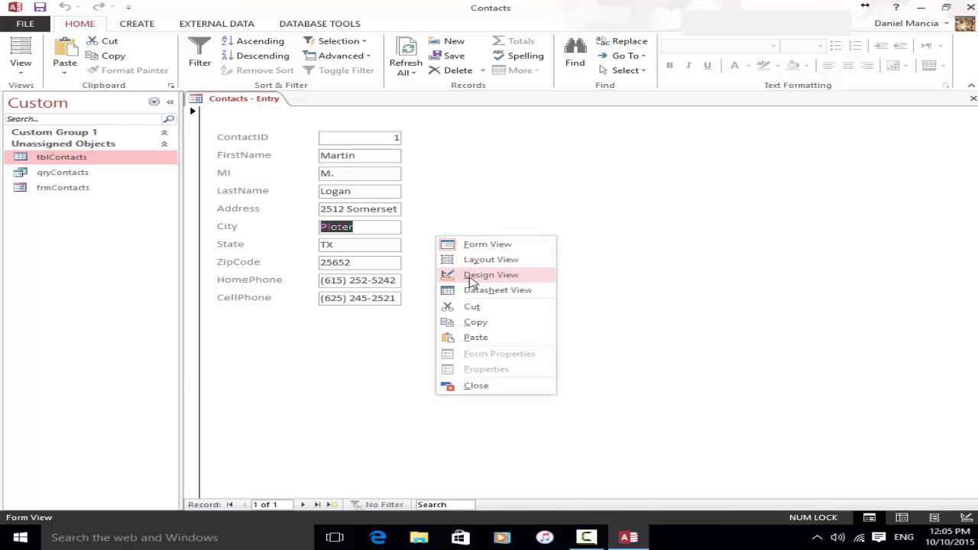
pyautogui.click(471, 276)
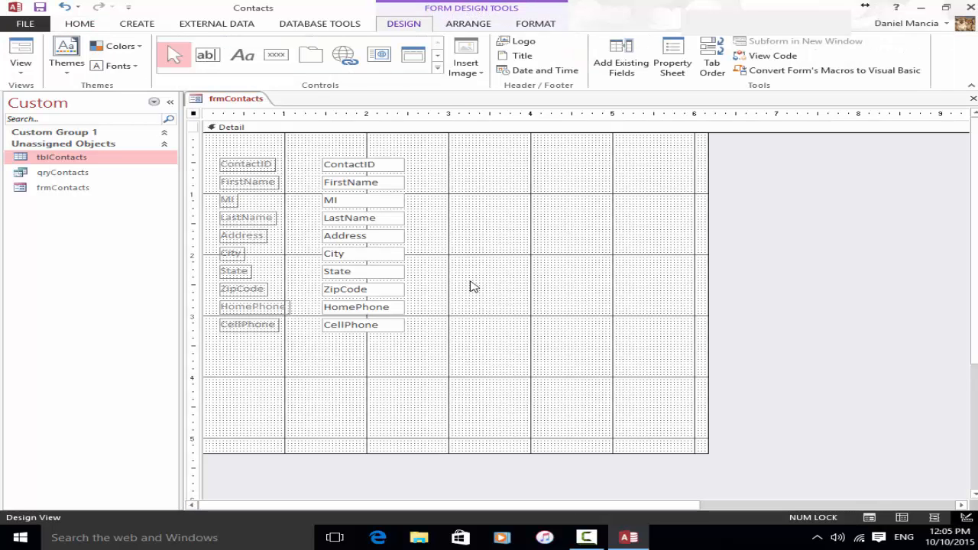
pyautogui.moveTo(456, 353); pyautogui.dragTo(216, 153)
pyautogui.click(433, 210)
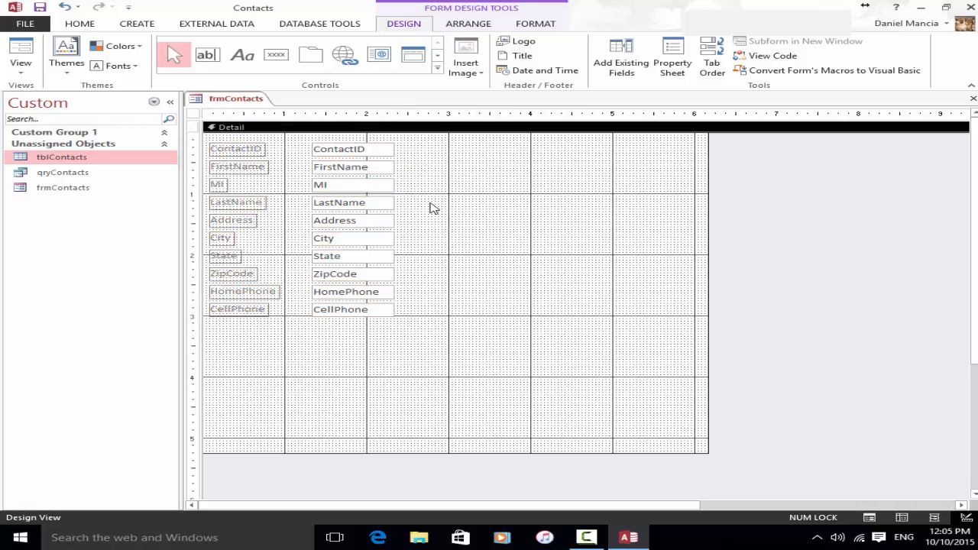
# Examine the Data and Event properties of the FirstName text box, including its On Got Focus event.
pyautogui.doubleClick(353, 169)
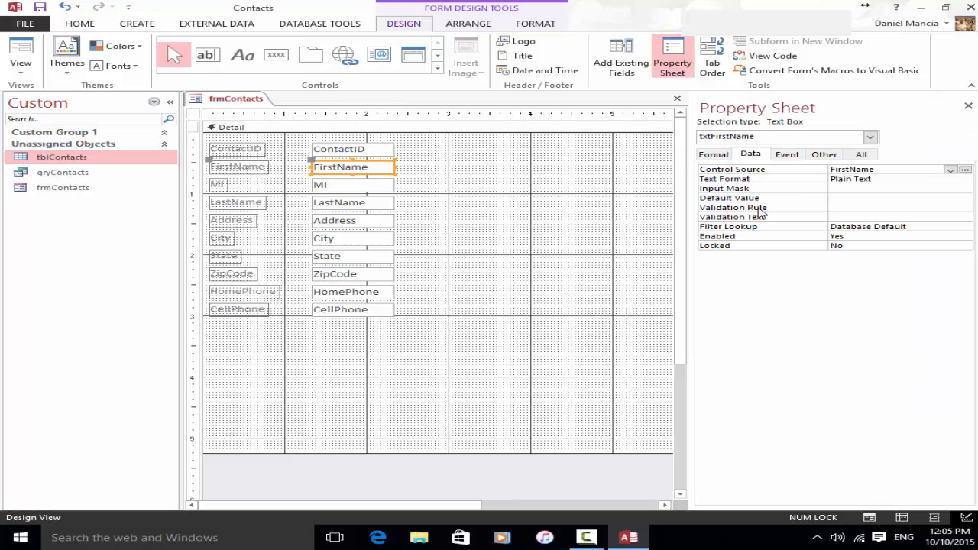
pyautogui.click(787, 155)
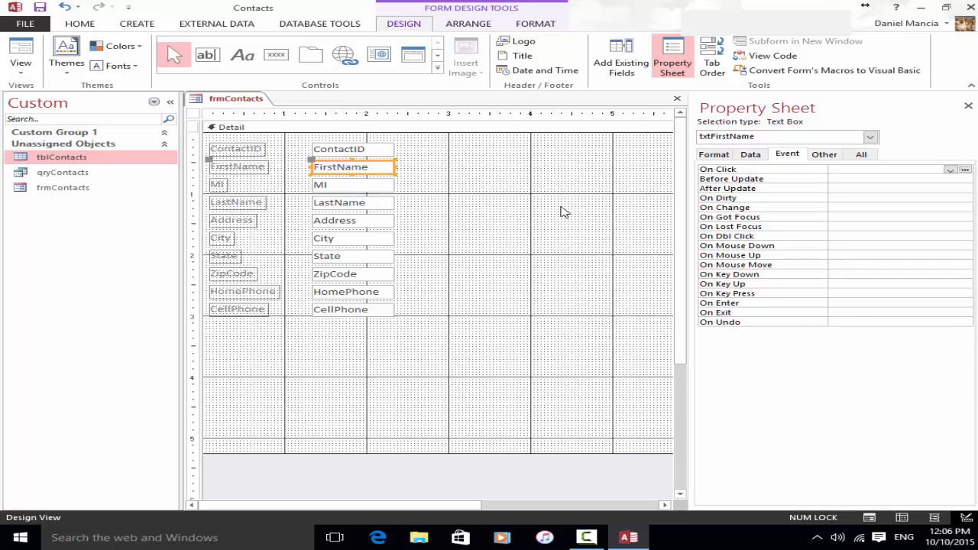
pyautogui.click(847, 218)
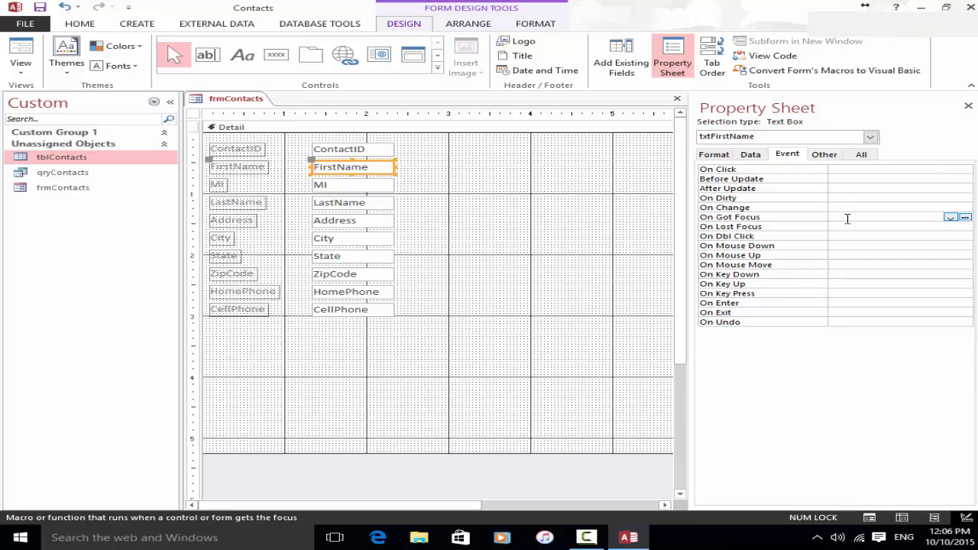
# Assign [Event Procedure] to the FirstName text box's On Got Focus event and open its code.
pyautogui.click(950, 217)
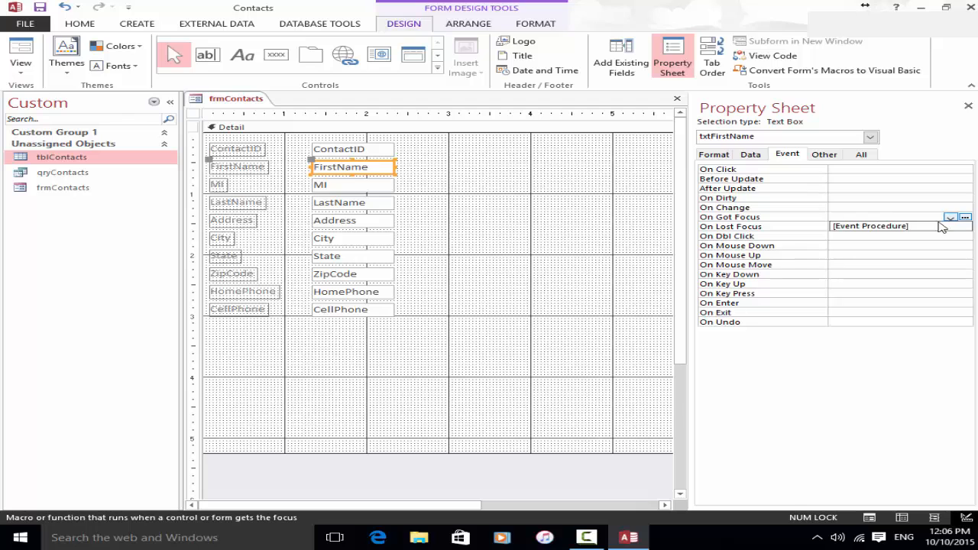
pyautogui.click(939, 226)
pyautogui.click(964, 217)
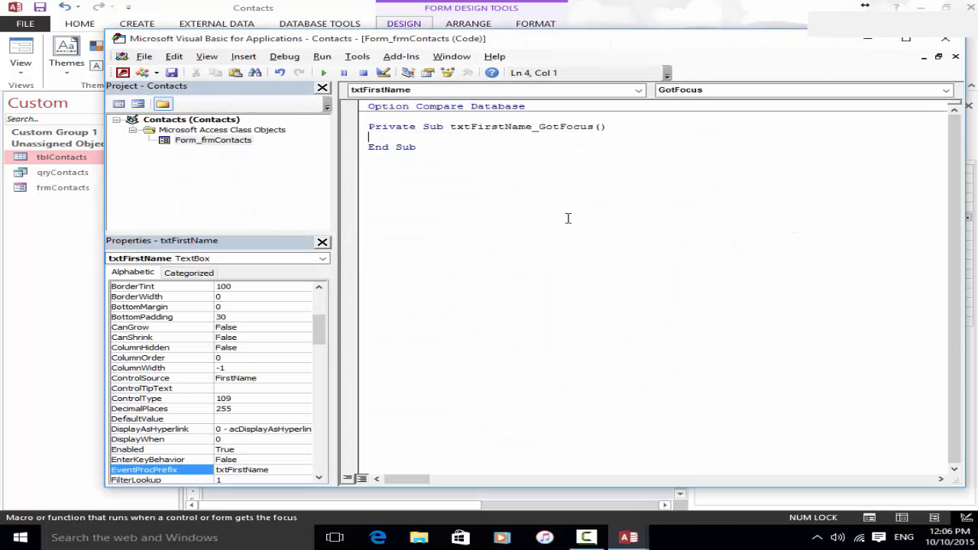
# Write Me.txtFirstName.BackColor = vbYellow in the txtFirstName_GotFocus procedure and close the code editor.
pyautogui.write('me.txt')
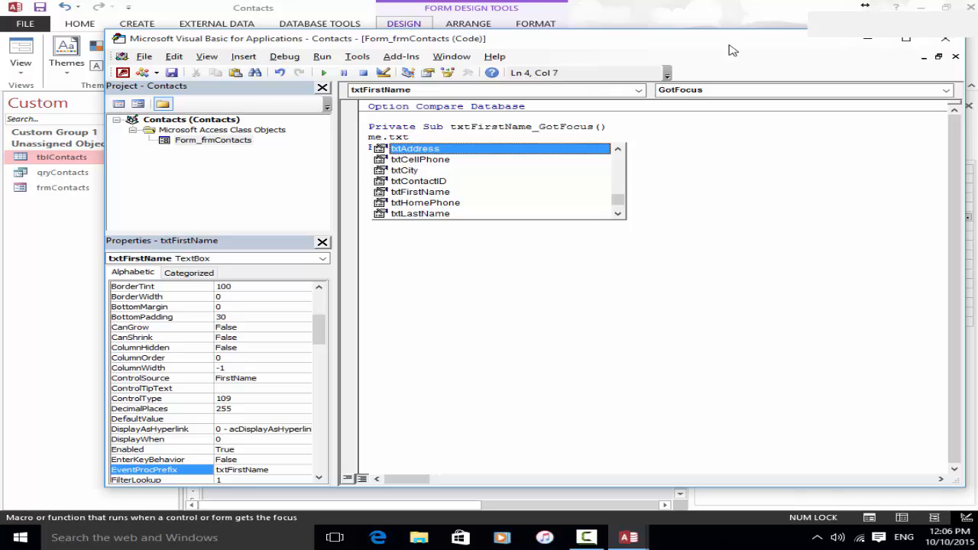
pyautogui.doubleClick(437, 192)
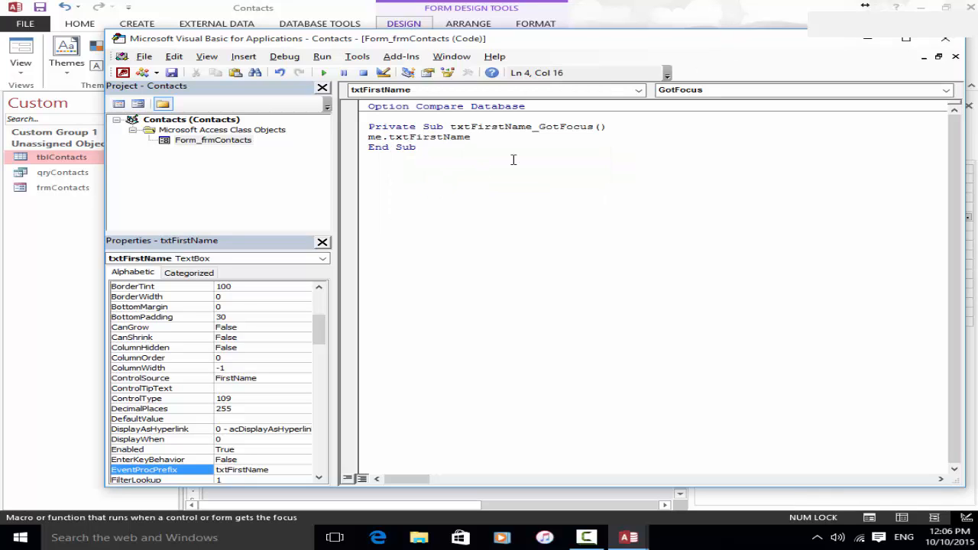
pyautogui.write('.')
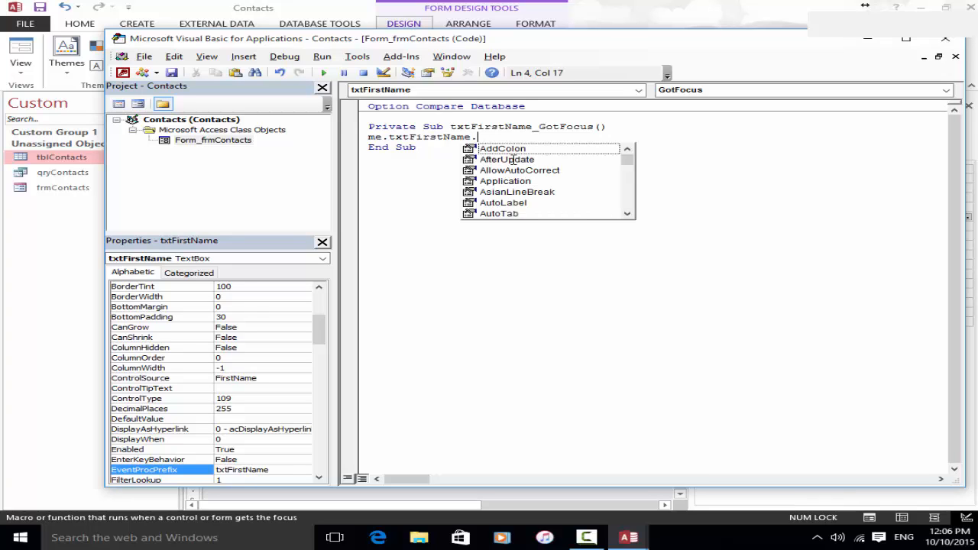
pyautogui.write('ba')
pyautogui.press('Tab')
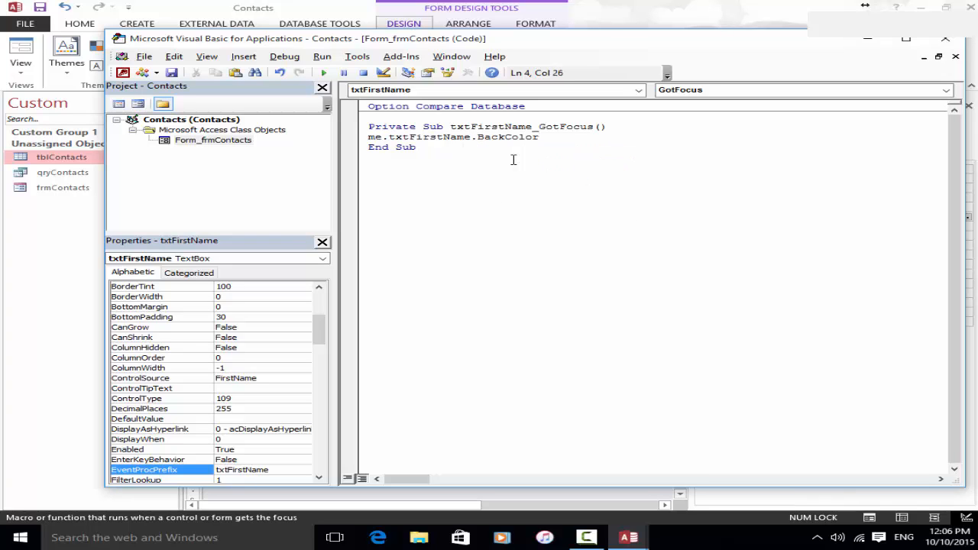
pyautogui.write('=vb')
pyautogui.press('BackSpace')
pyautogui.press('BackSpace')
pyautogui.write('vbyellow')
pyautogui.click(470, 226)
pyautogui.click(959, 40)
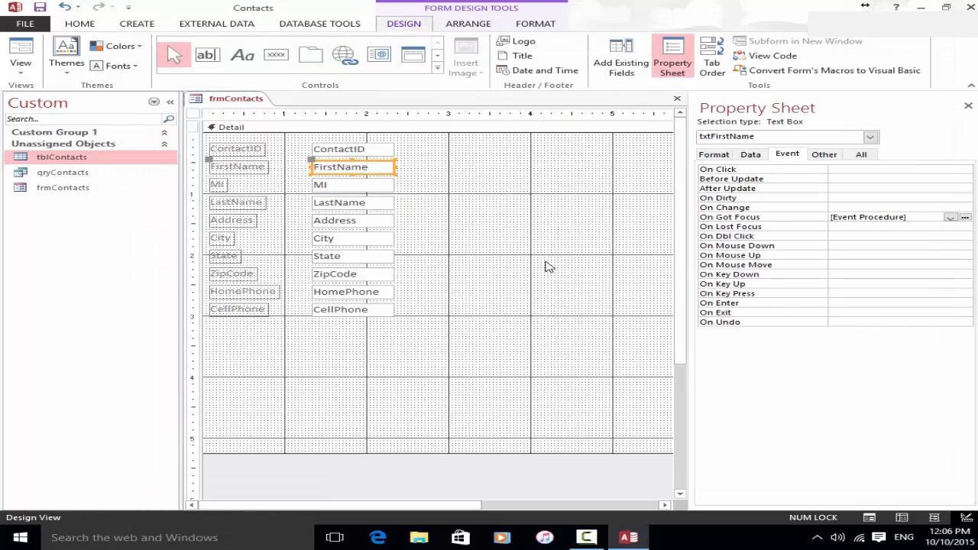
# Test the FirstName field's focus colour in Form View by moving between FirstName and MI, and return to Design View.
pyautogui.click(27, 47)
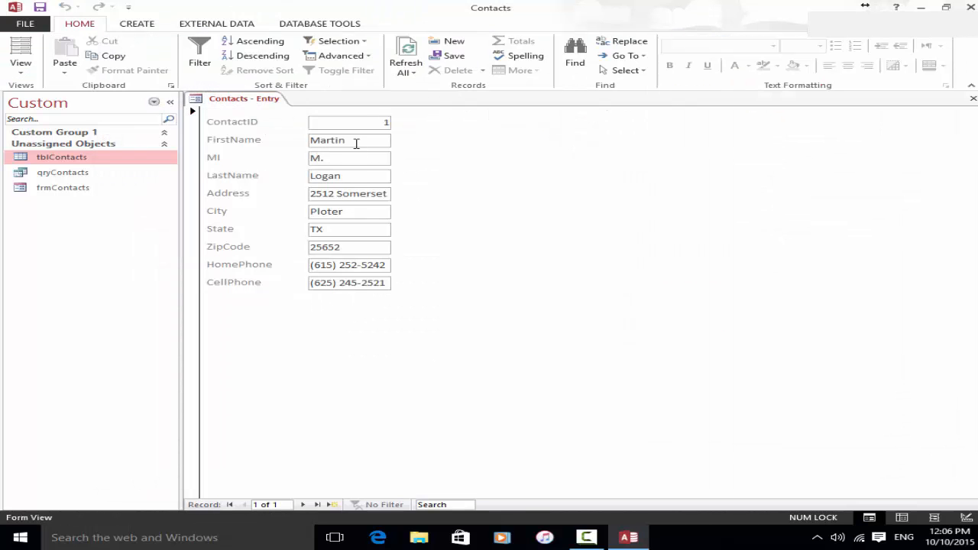
pyautogui.click(349, 158)
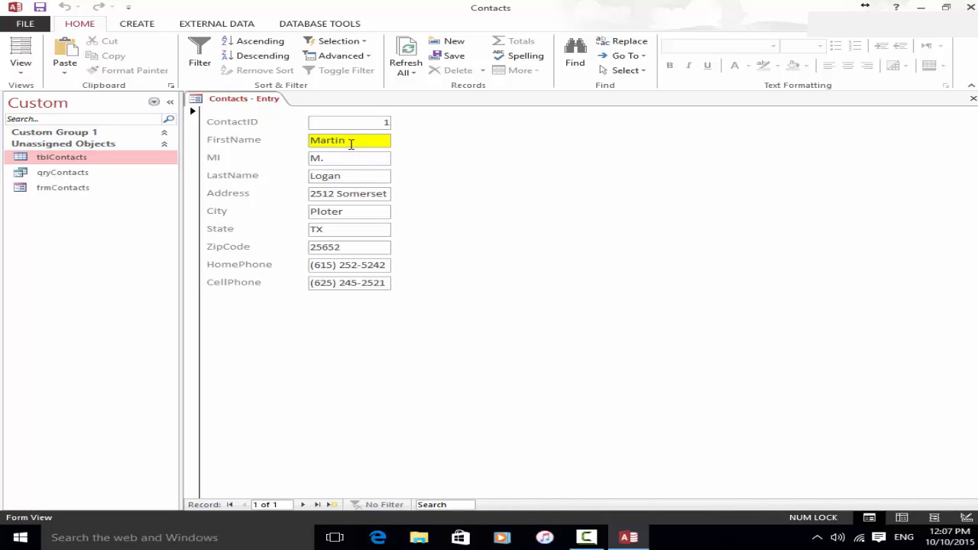
pyautogui.rightClick(455, 173)
pyautogui.click(463, 211)
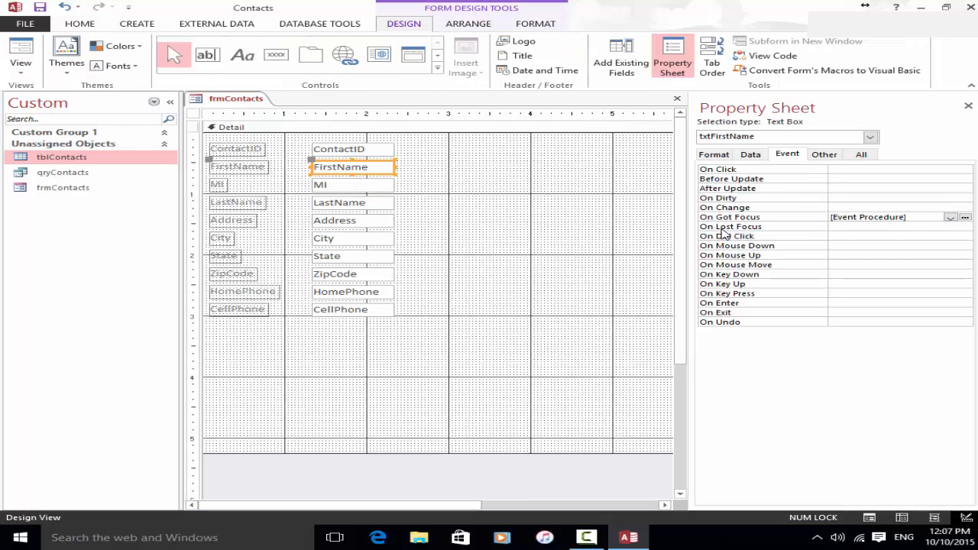
# Assign [Event Procedure] to the FirstName text box's On Lost Focus event and open its code.
pyautogui.click(844, 227)
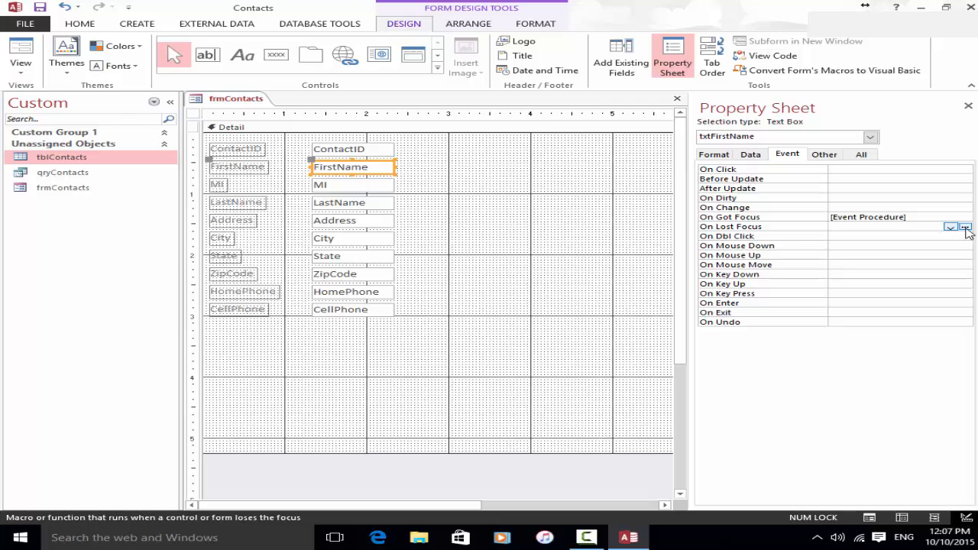
pyautogui.click(965, 227)
pyautogui.doubleClick(451, 150)
pyautogui.click(663, 152)
pyautogui.click(950, 228)
pyautogui.click(947, 235)
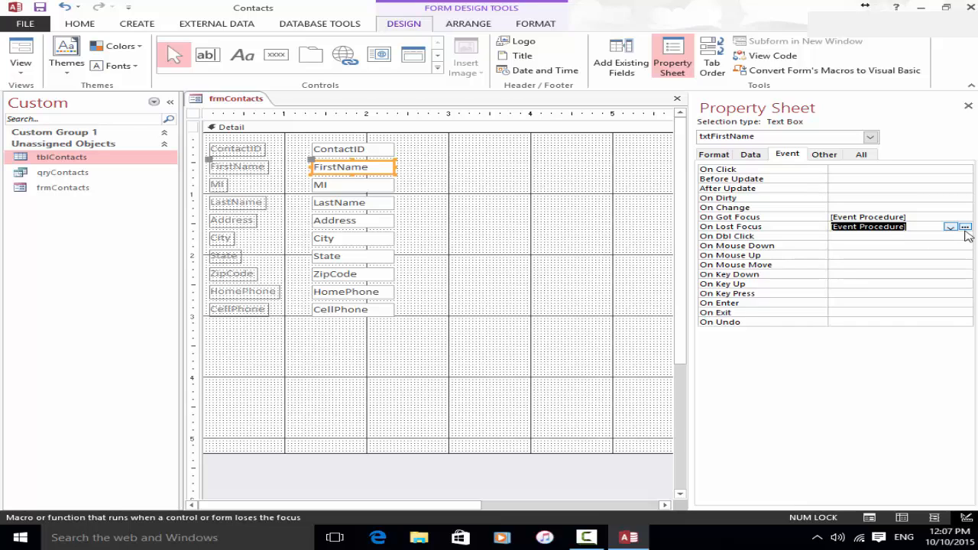
pyautogui.click(964, 227)
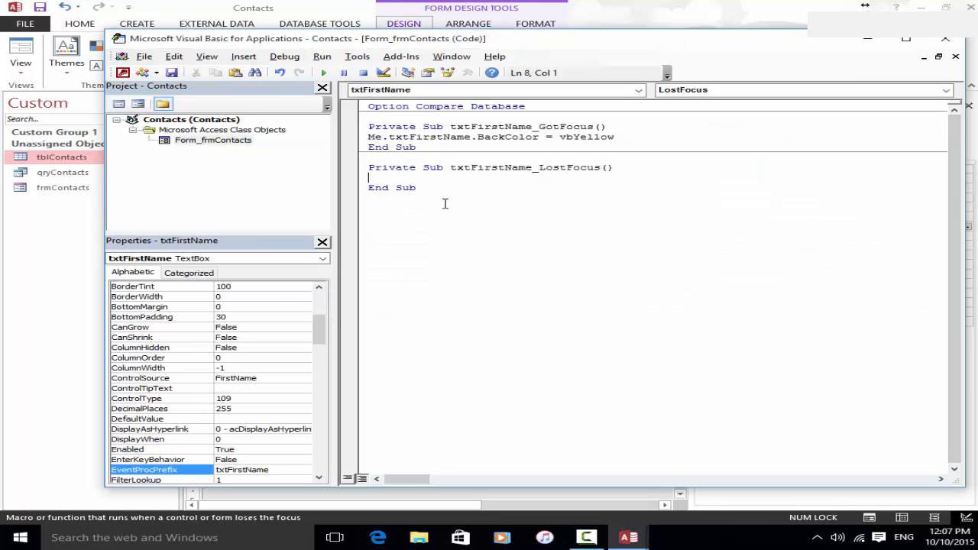
# Write Me.txtFirstName.BackColor = vbWhite in the txtFirstName_LostFocus procedure and close the code editor.
pyautogui.write('me.')
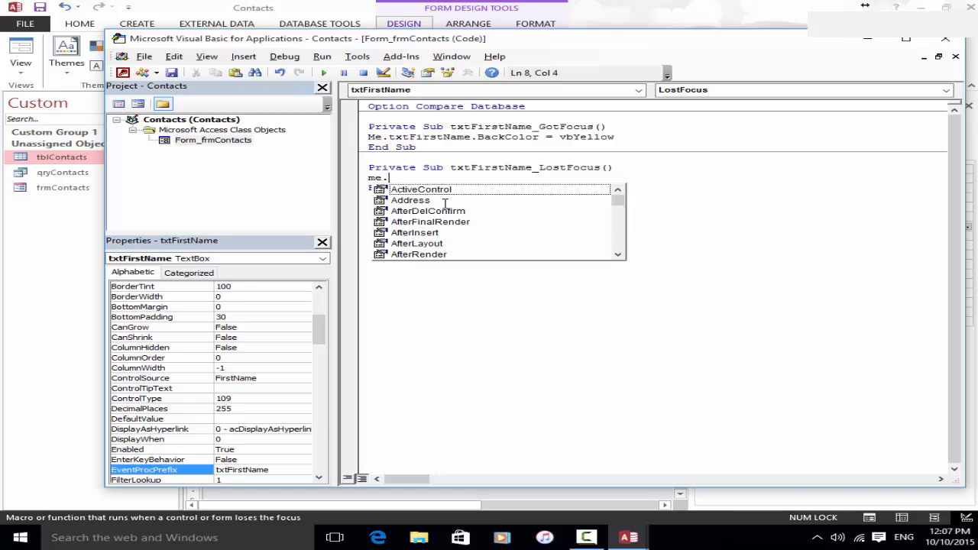
pyautogui.write('txtF')
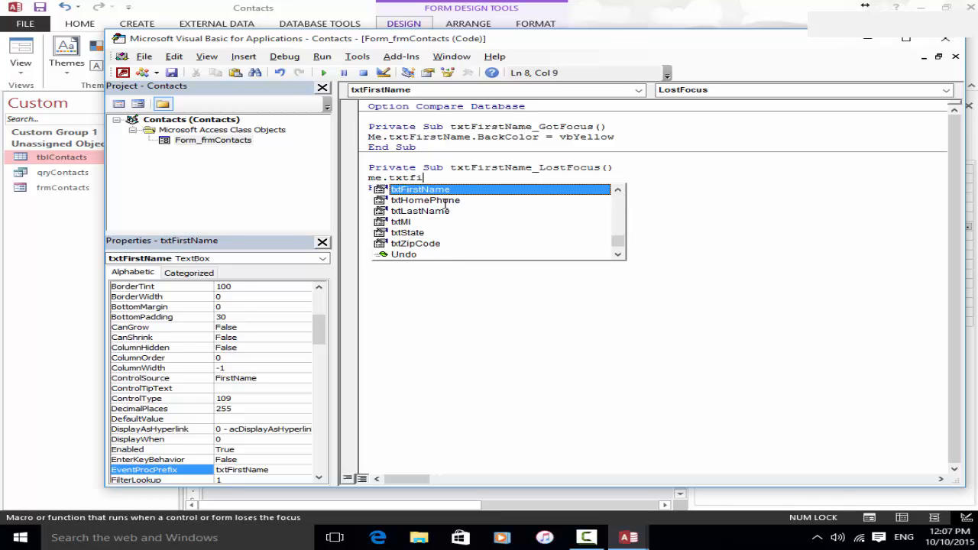
pyautogui.press('Tab')
pyautogui.write('.BackColor')
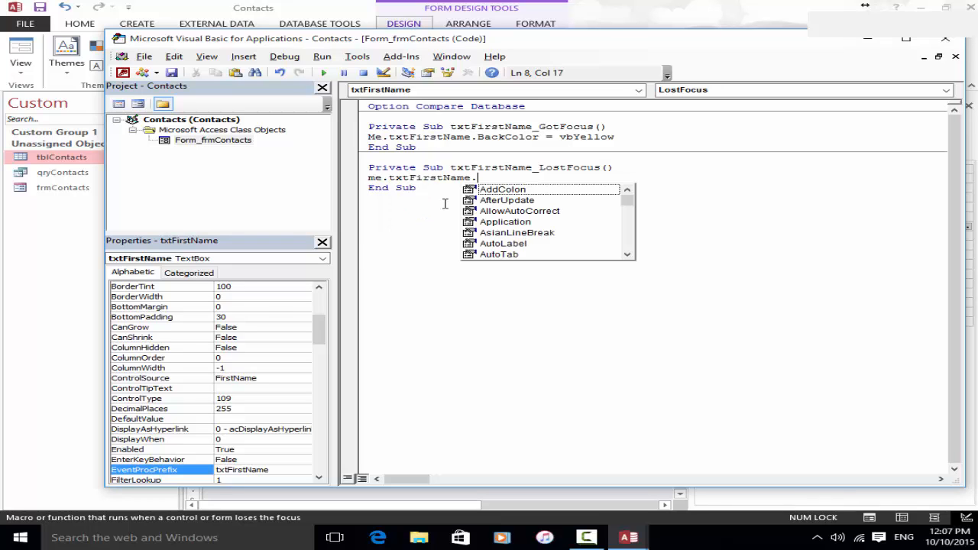
pyautogui.press('Tab')
pyautogui.write('=')
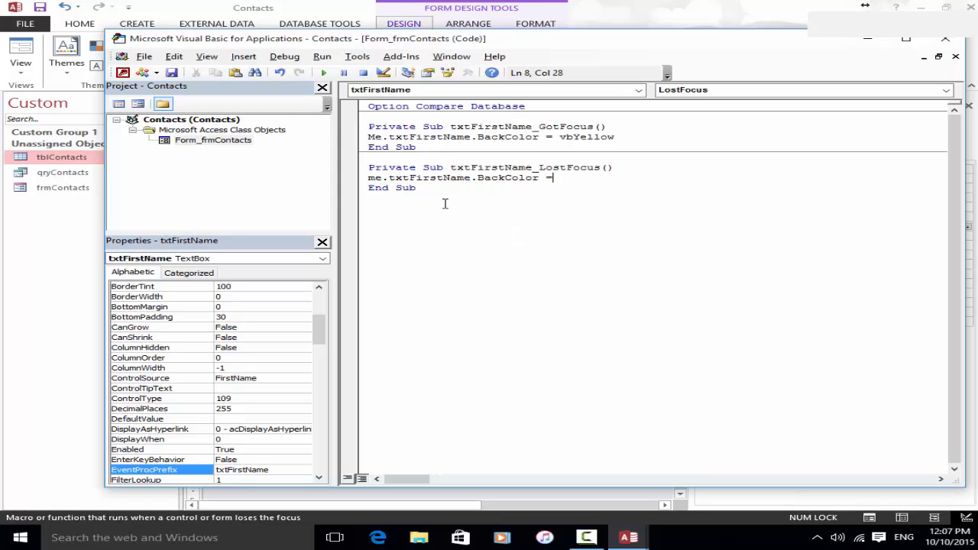
pyautogui.write(' vb')
pyautogui.write('wji')
pyautogui.press('BackSpace')
pyautogui.press('BackSpace')
pyautogui.press('BackSpace')
pyautogui.write('hite')
pyautogui.press('BackSpace')
pyautogui.press('BackSpace')
pyautogui.press('BackSpace')
pyautogui.press('BackSpace')
pyautogui.write('white')
pyautogui.click(457, 271)
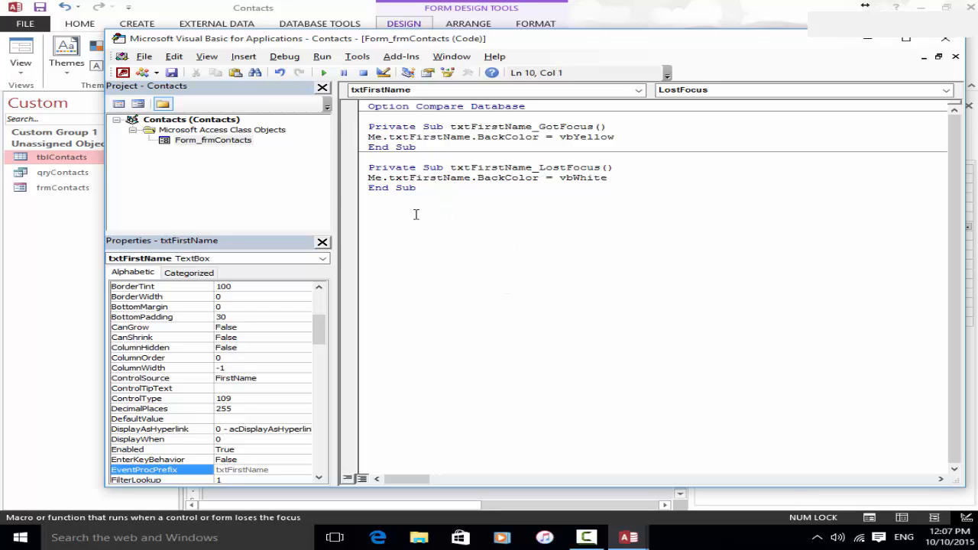
pyautogui.click(958, 43)
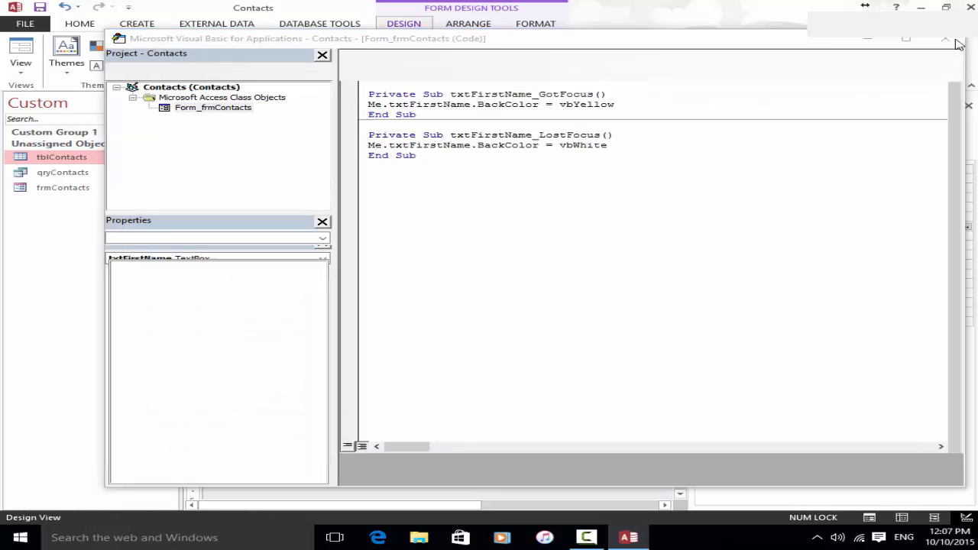
# Test both focus events in Form View by moving repeatedly between the FirstName, MI and LastName fields.
pyautogui.click(21, 58)
pyautogui.click(369, 142)
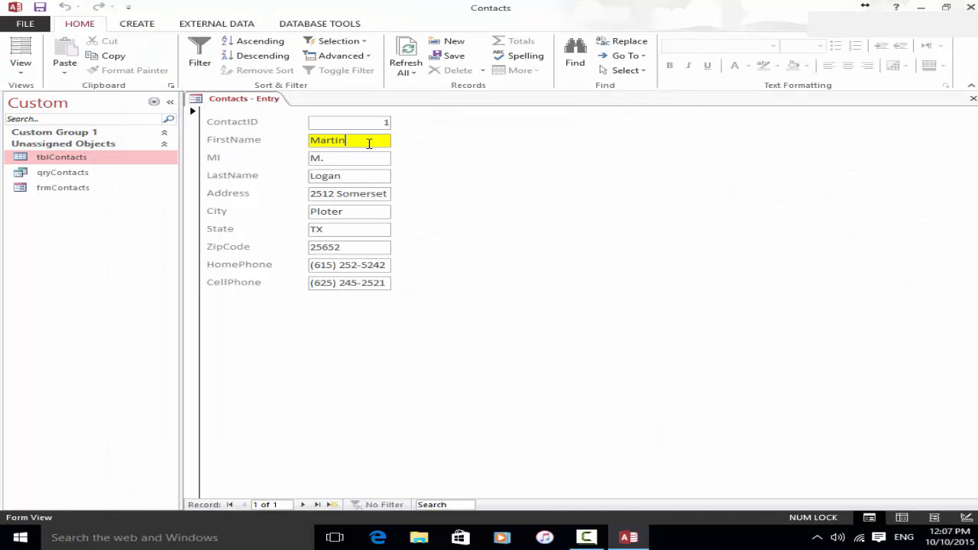
pyautogui.click(372, 158)
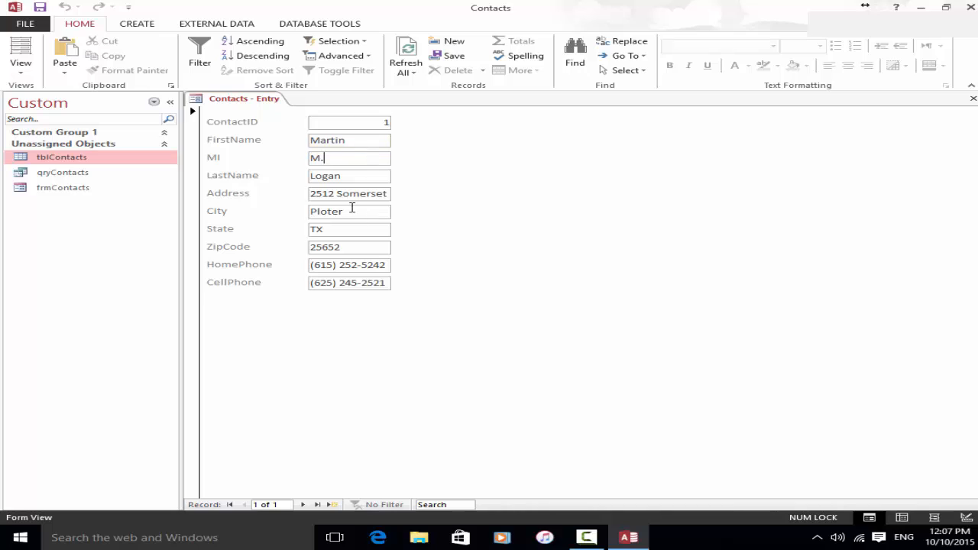
pyautogui.click(365, 142)
pyautogui.click(368, 159)
pyautogui.click(365, 172)
pyautogui.click(373, 159)
pyautogui.click(377, 142)
pyautogui.click(380, 158)
pyautogui.click(384, 145)
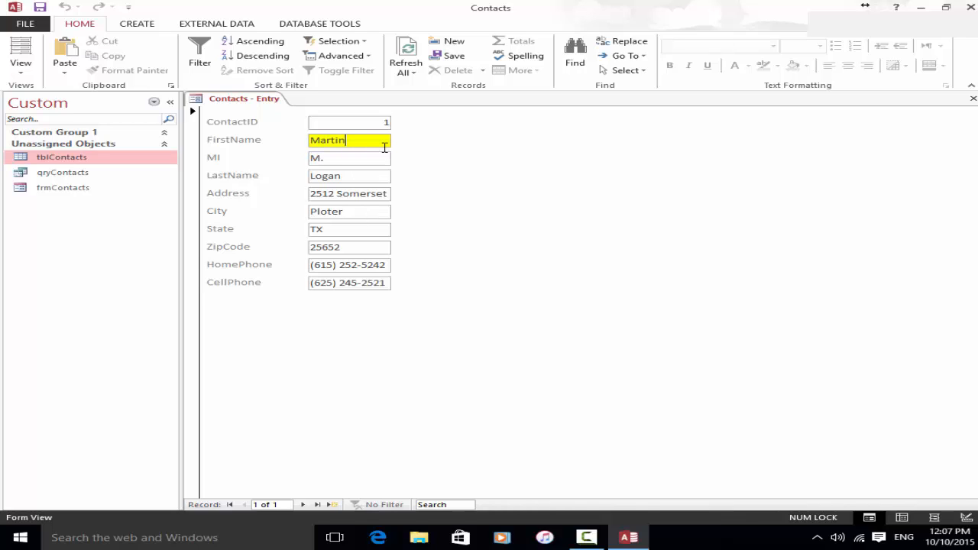
pyautogui.click(384, 159)
pyautogui.click(382, 144)
pyautogui.click(378, 158)
pyautogui.click(372, 176)
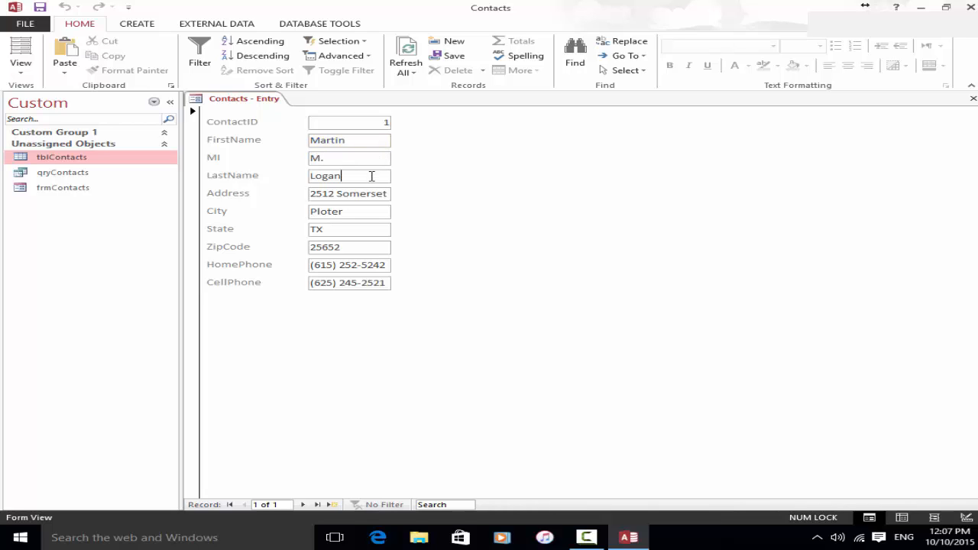
pyautogui.click(372, 159)
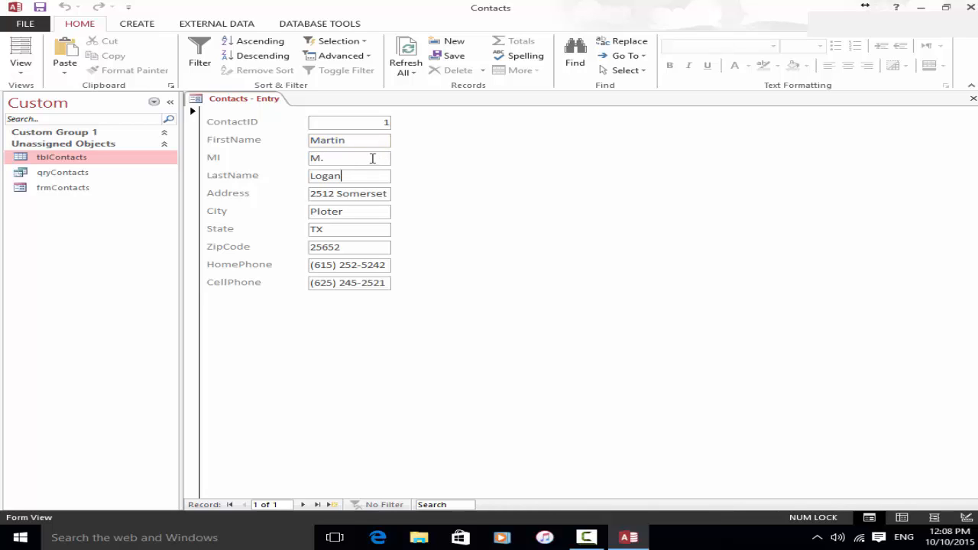